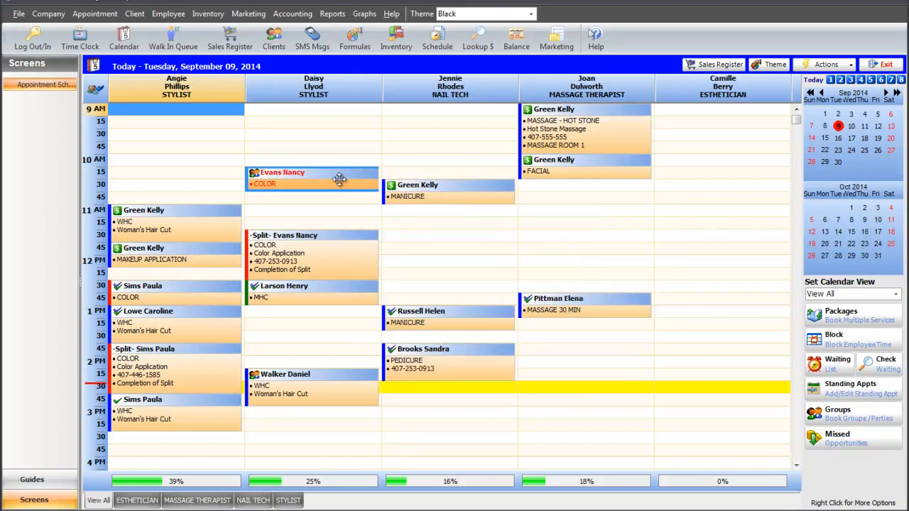
pyautogui.rightClick(340, 182)
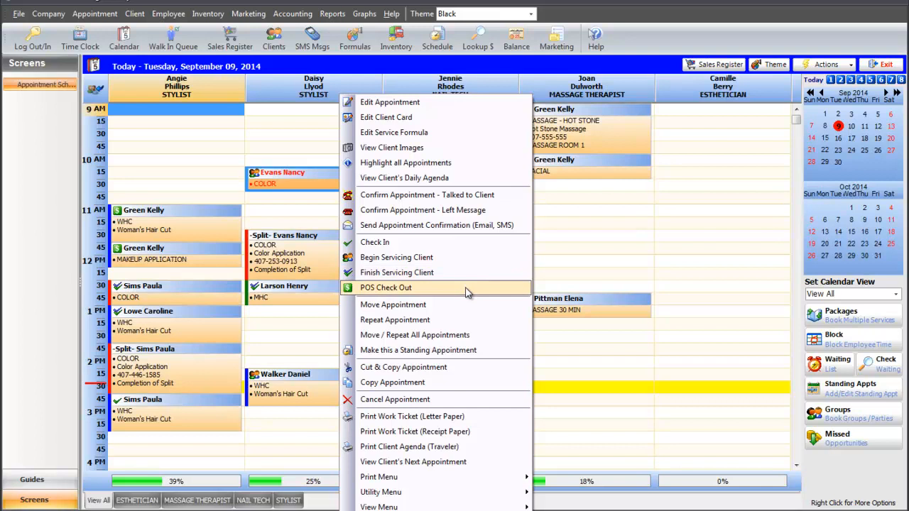
pyautogui.click(620, 249)
pyautogui.doubleClick(353, 183)
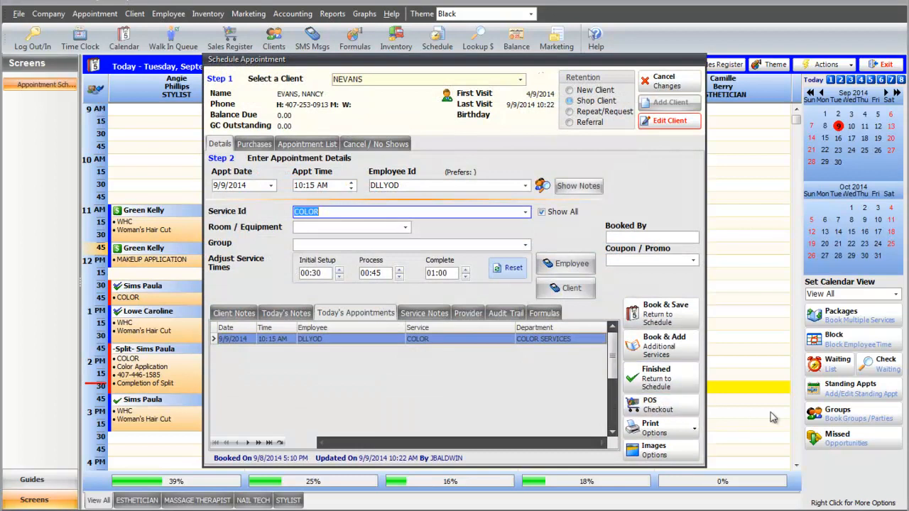
pyautogui.click(696, 81)
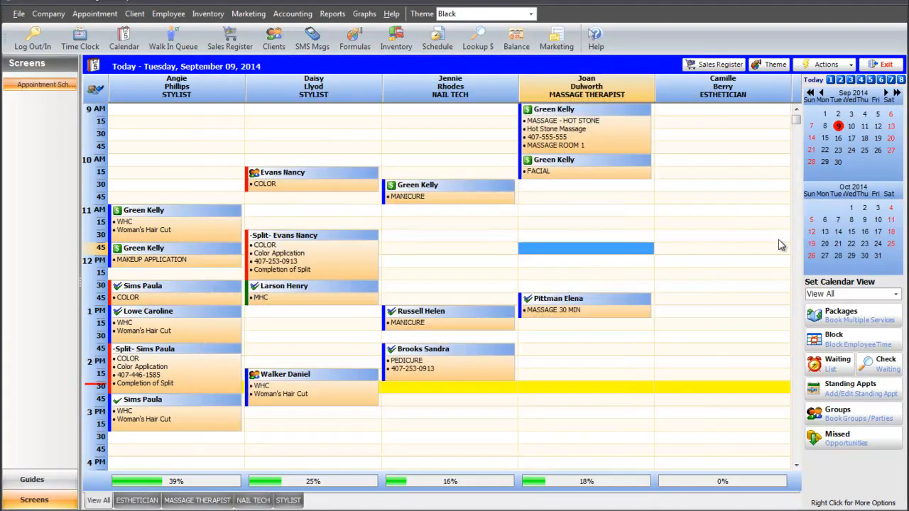
# Check out the 10:15 AM COLOR appointment through the sales register with a 75.00 Visa payment and no printed receipt.
pyautogui.click(346, 182)
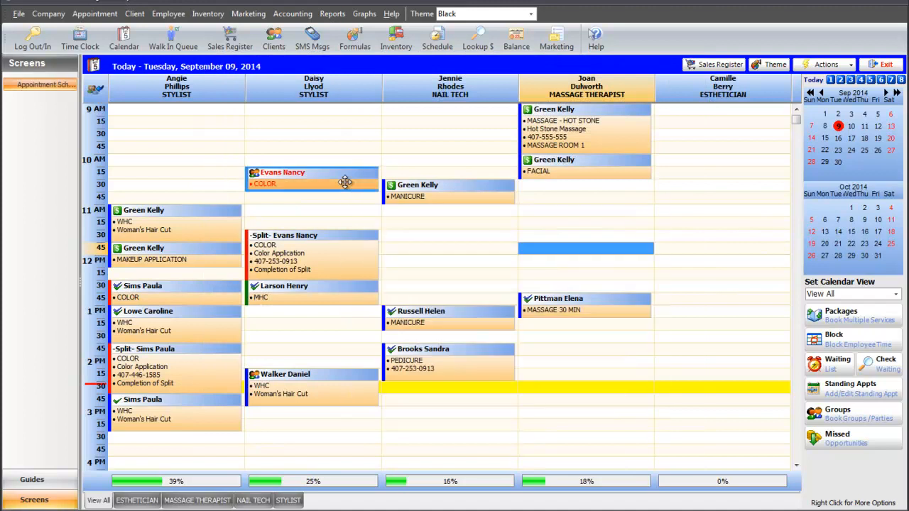
pyautogui.click(722, 64)
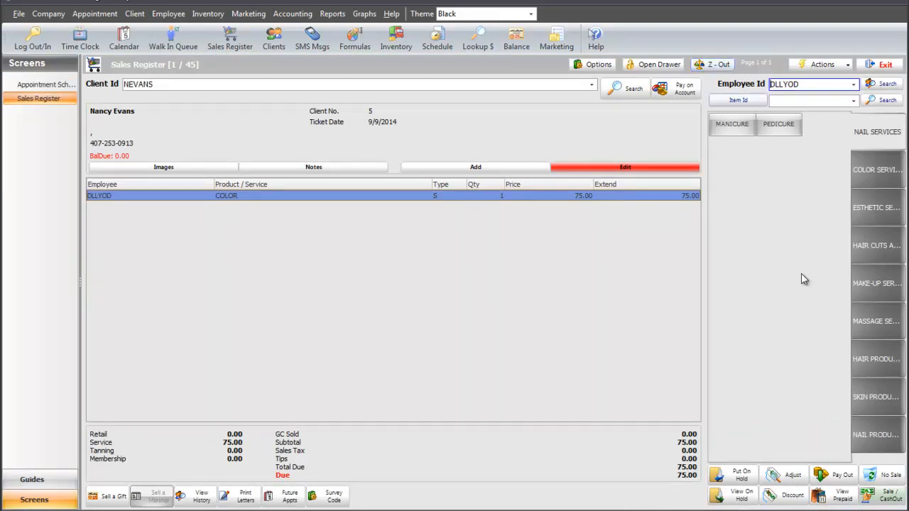
pyautogui.click(894, 496)
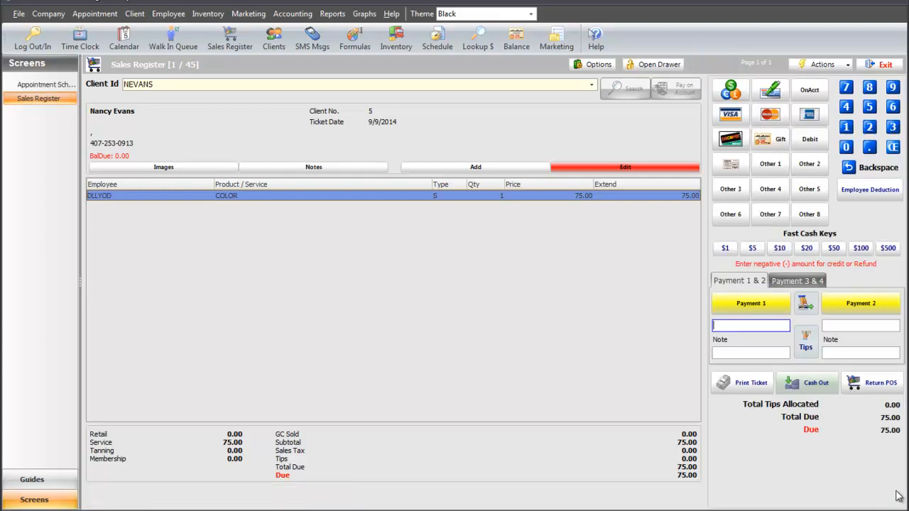
pyautogui.click(731, 117)
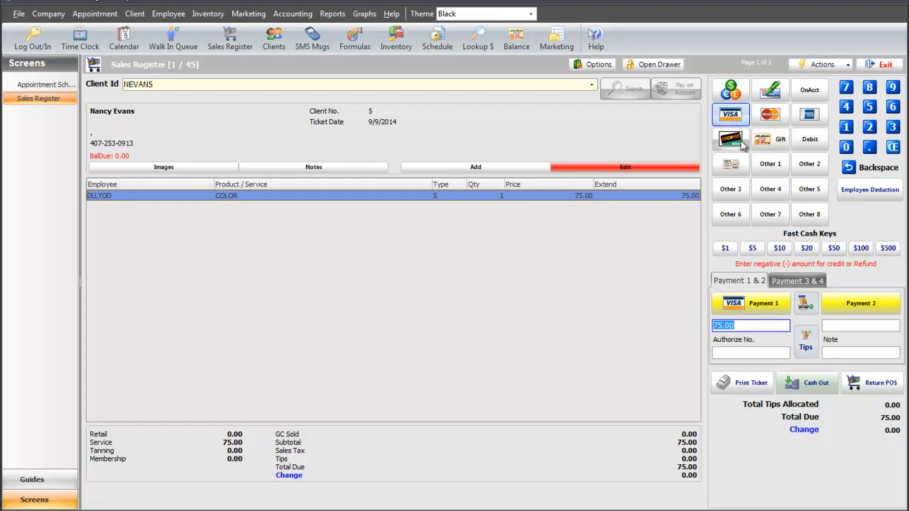
pyautogui.click(806, 384)
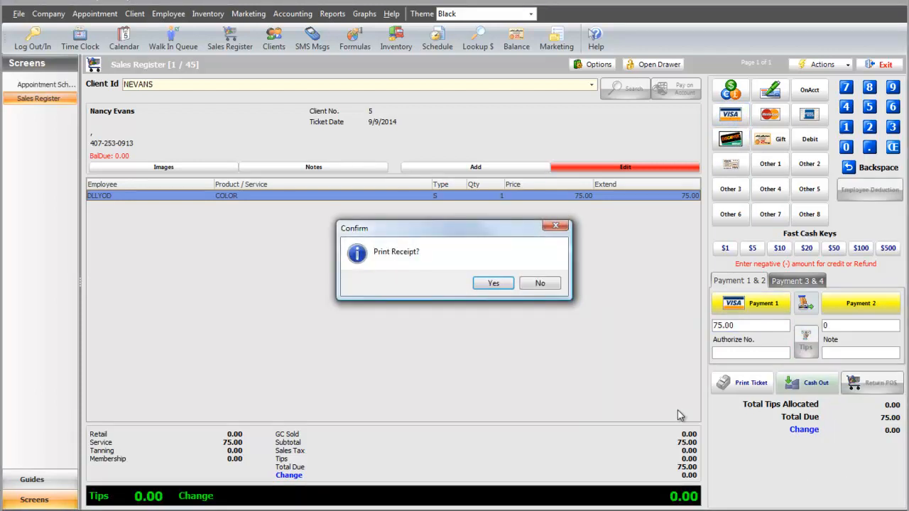
pyautogui.click(553, 287)
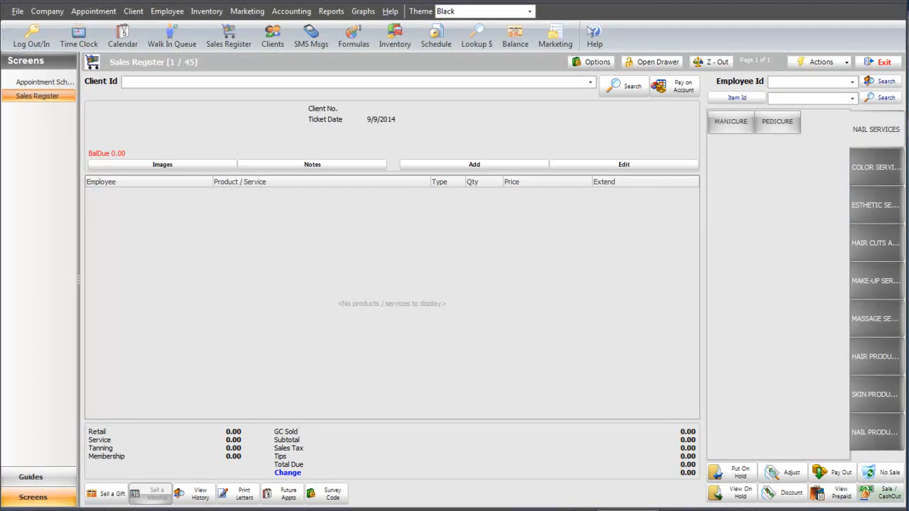
# Add a new client to the sales ticket, entering the client's first name, last name and street address.
pyautogui.click(477, 165)
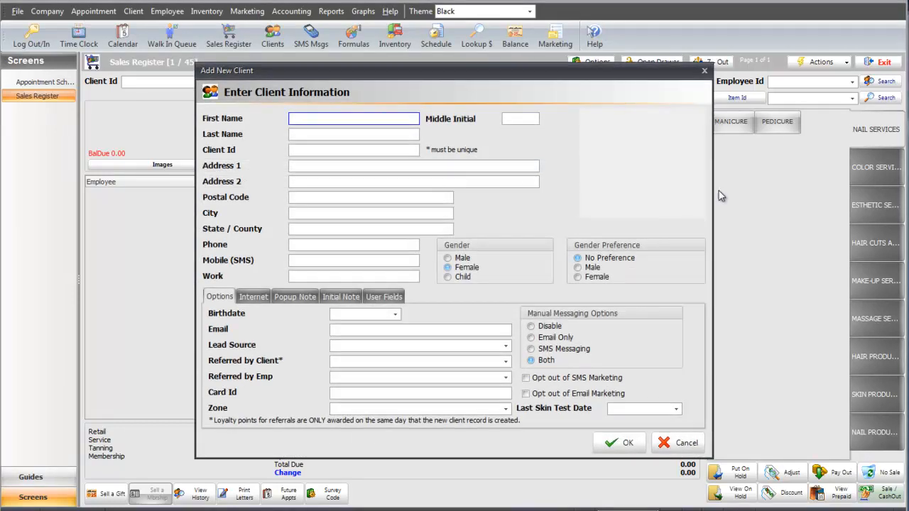
pyautogui.write('JC')
pyautogui.press('Tab')
pyautogui.press('Tab')
pyautogui.write('Cotton')
pyautogui.press('Tab')
pyautogui.press('Tab')
pyautogui.write('1234 Sunny Lane')
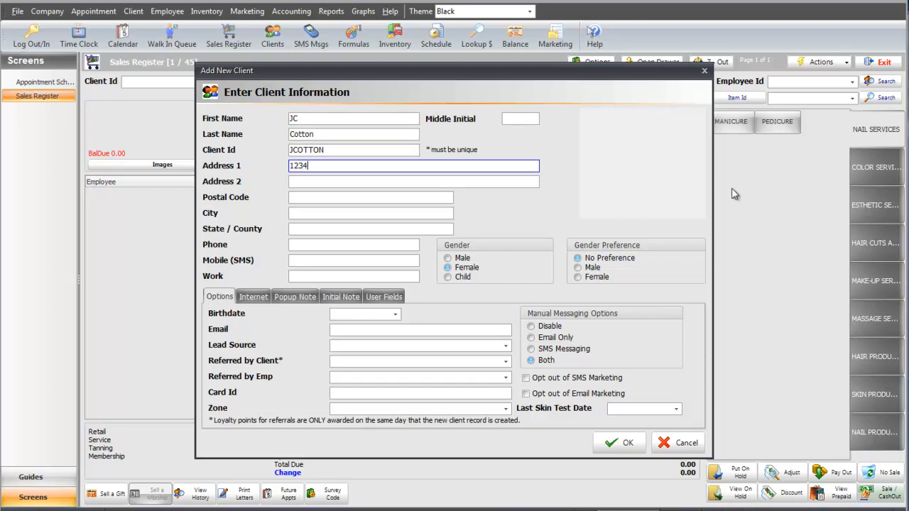
pyautogui.press('Tab')
pyautogui.press('Tab')
pyautogui.click(619, 447)
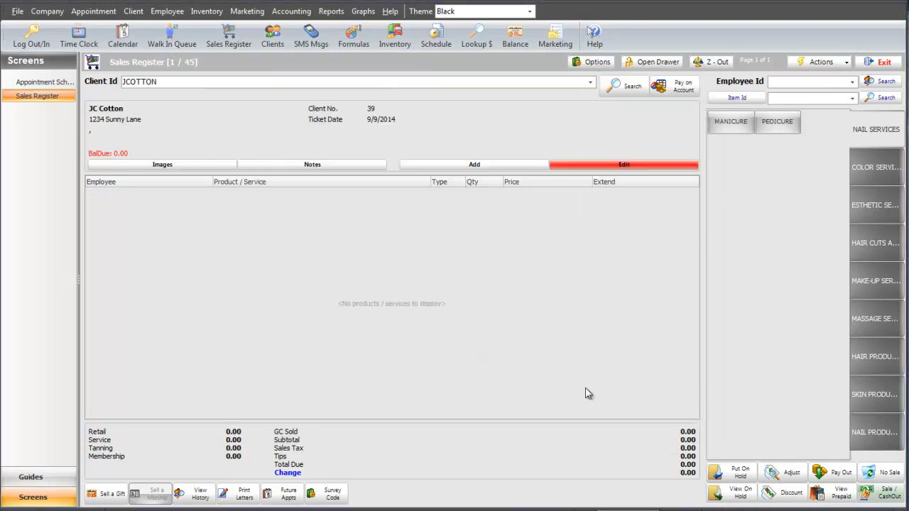
# Add the SHAMPOO hair product to the ticket, credited to the first listed front desk employee.
pyautogui.click(872, 357)
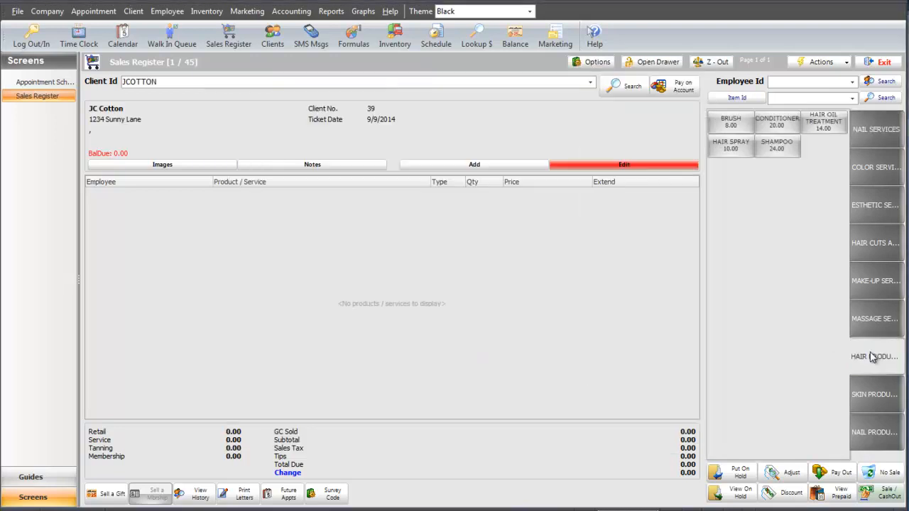
pyautogui.click(780, 154)
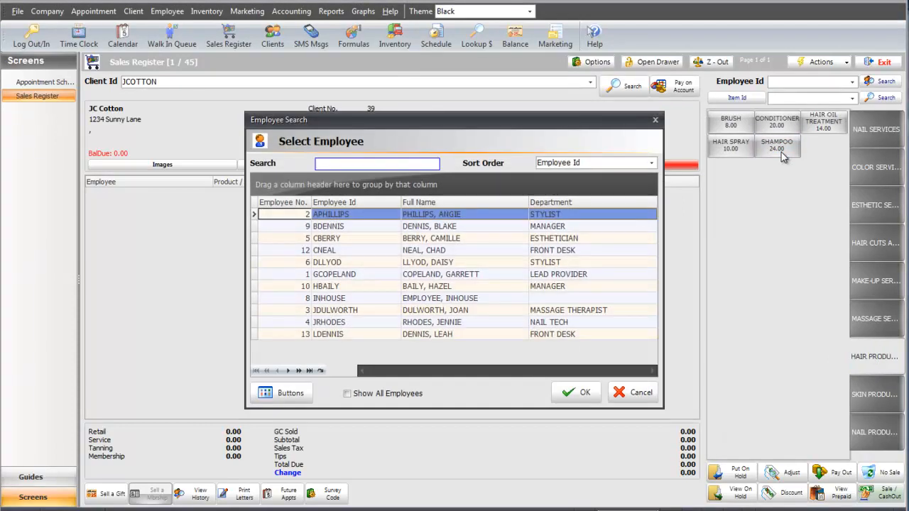
pyautogui.click(604, 250)
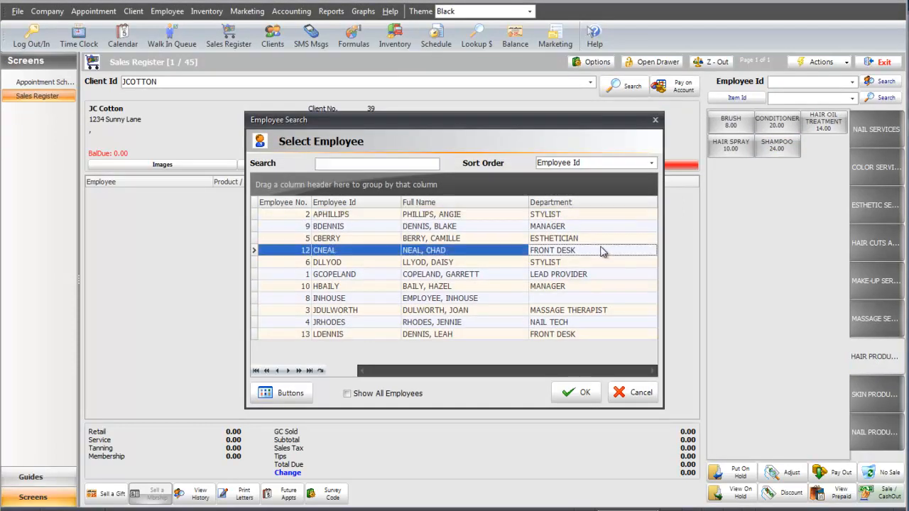
pyautogui.click(568, 392)
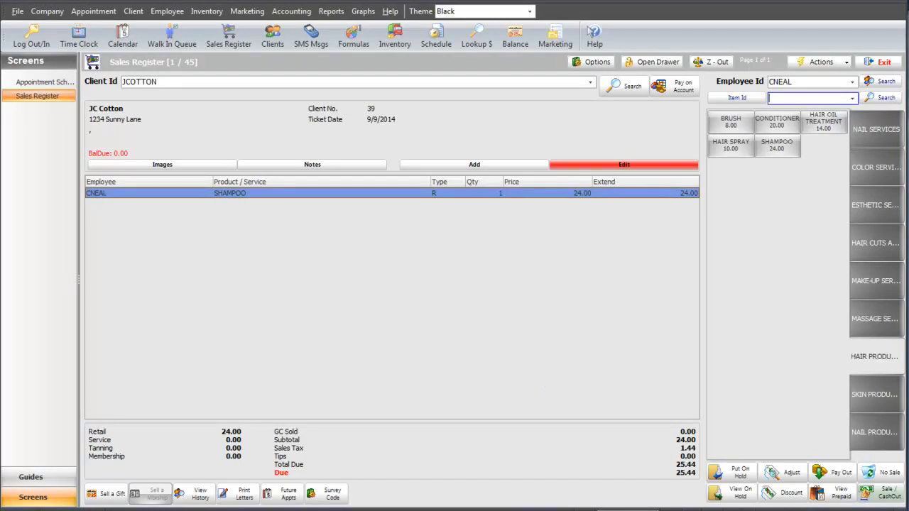
# Apply a 25 percent discount to the SHAMPOO line with the note "Special".
pyautogui.click(429, 198)
pyautogui.doubleClick(429, 198)
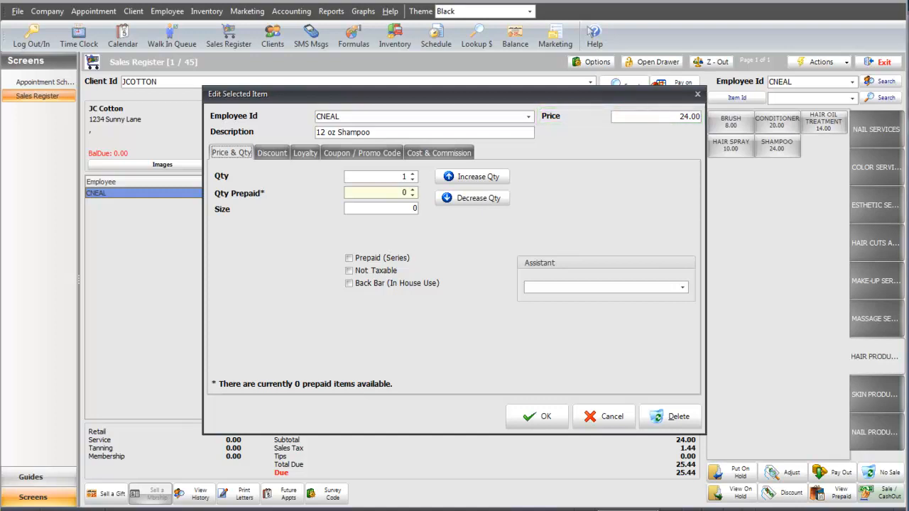
pyautogui.click(282, 154)
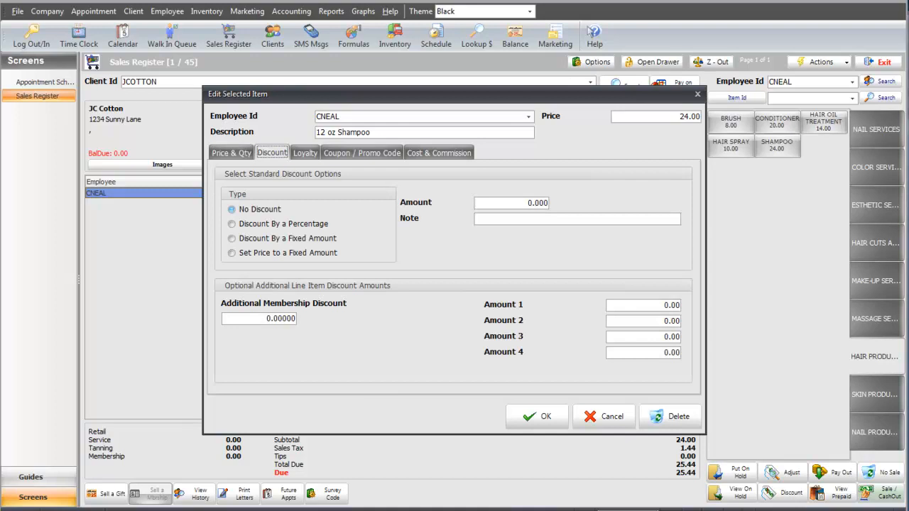
pyautogui.click(232, 224)
pyautogui.click(530, 200)
pyautogui.write('25')
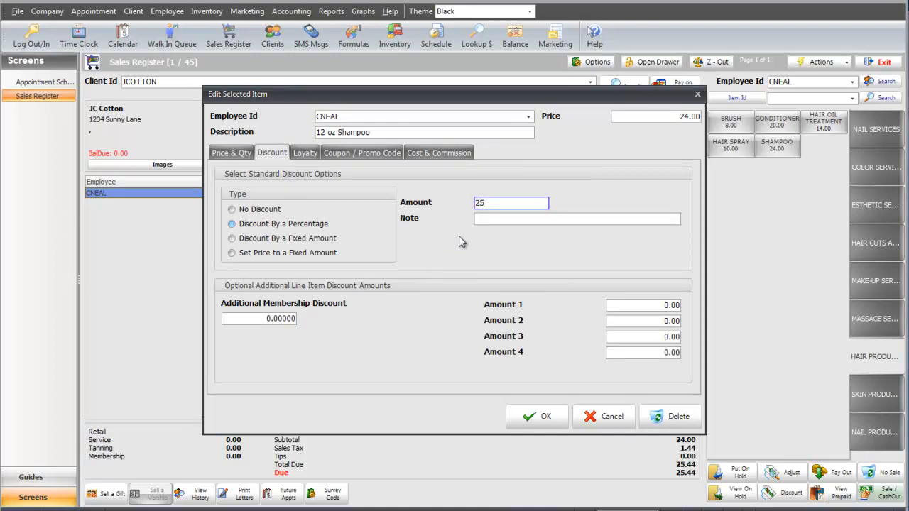
pyautogui.press('Tab')
pyautogui.write('Special')
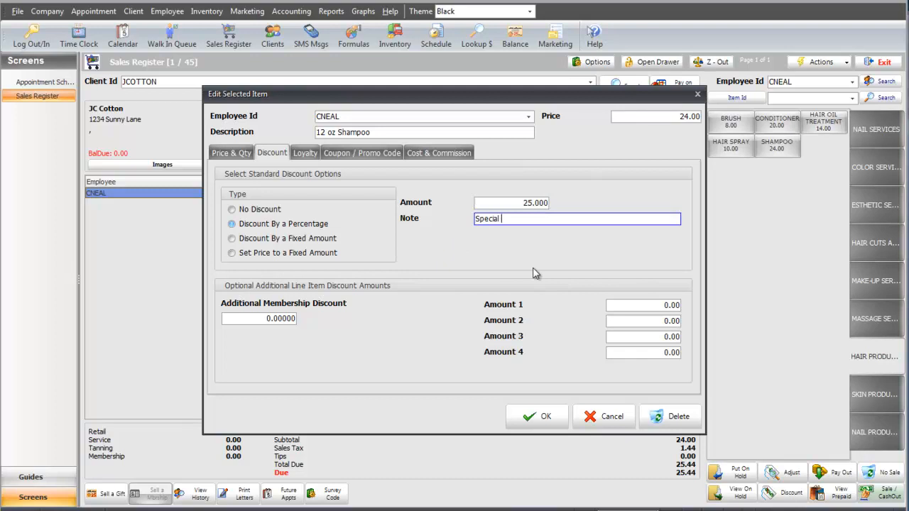
pyautogui.click(538, 417)
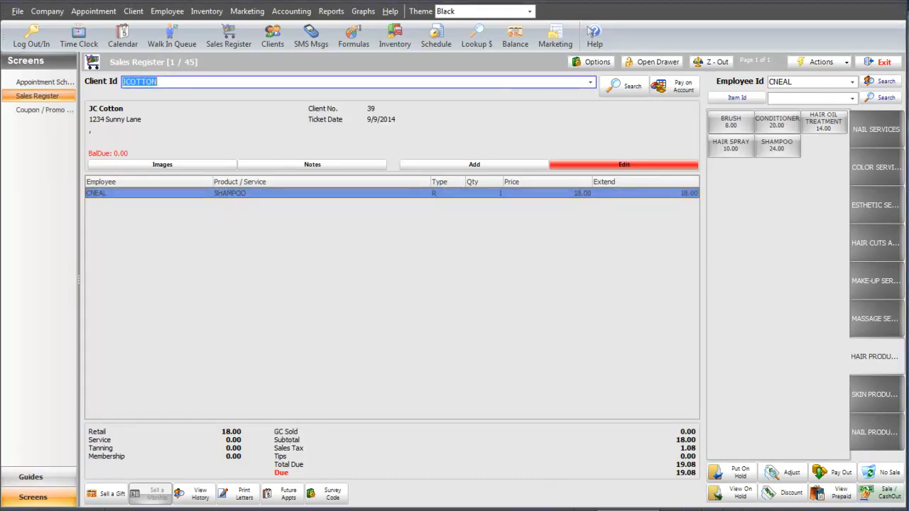
# Add CONDITIONER to the ticket and apply the 15% OFF STUDENT DISCOUNT coupon to it.
pyautogui.click(778, 128)
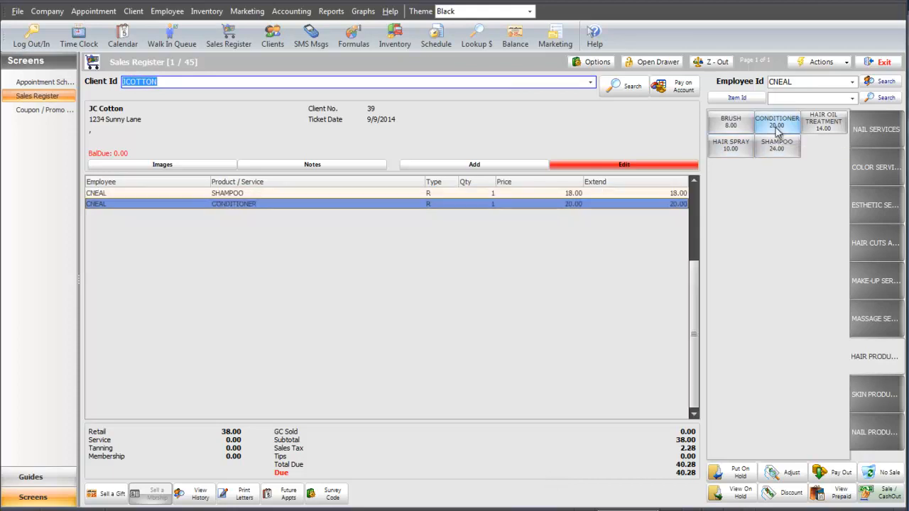
pyautogui.doubleClick(516, 206)
pyautogui.click(362, 152)
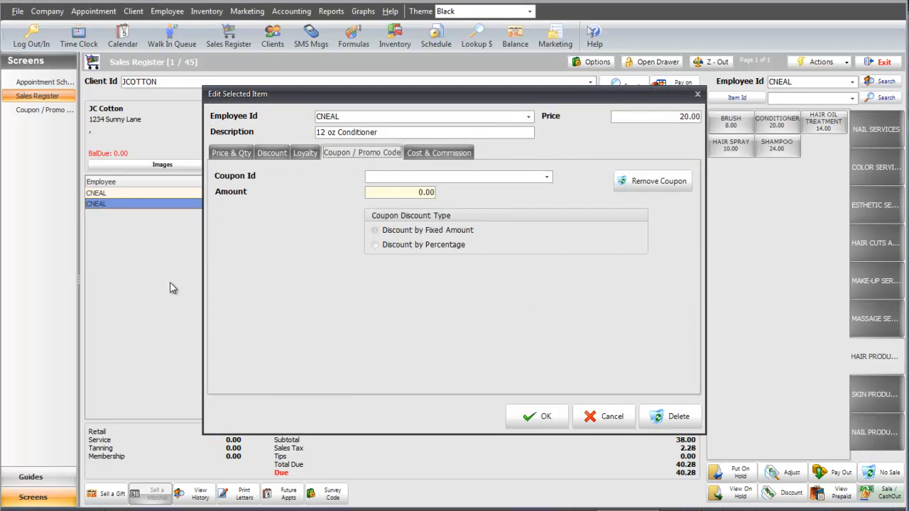
pyautogui.click(547, 177)
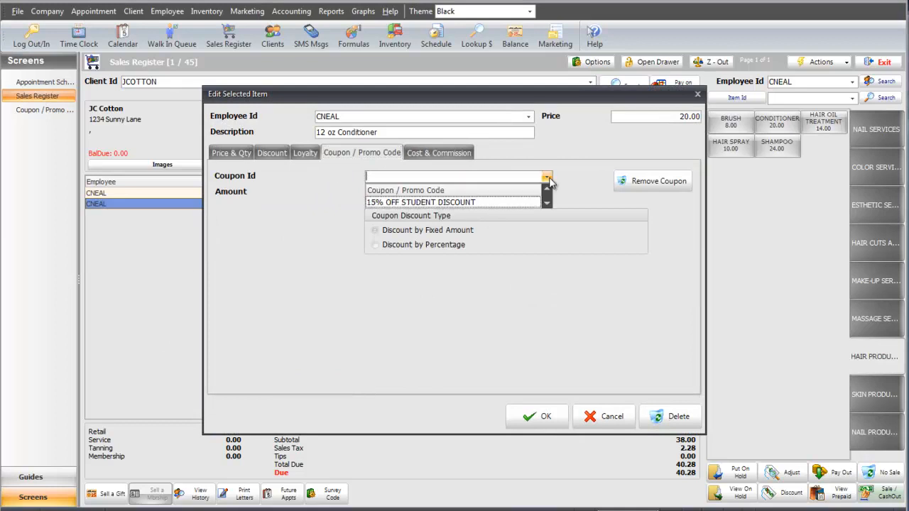
pyautogui.click(491, 203)
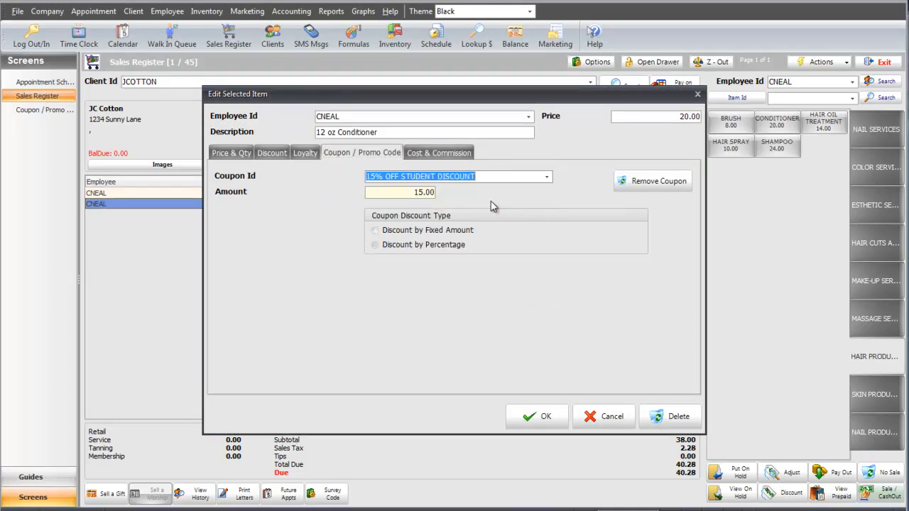
pyautogui.click(543, 416)
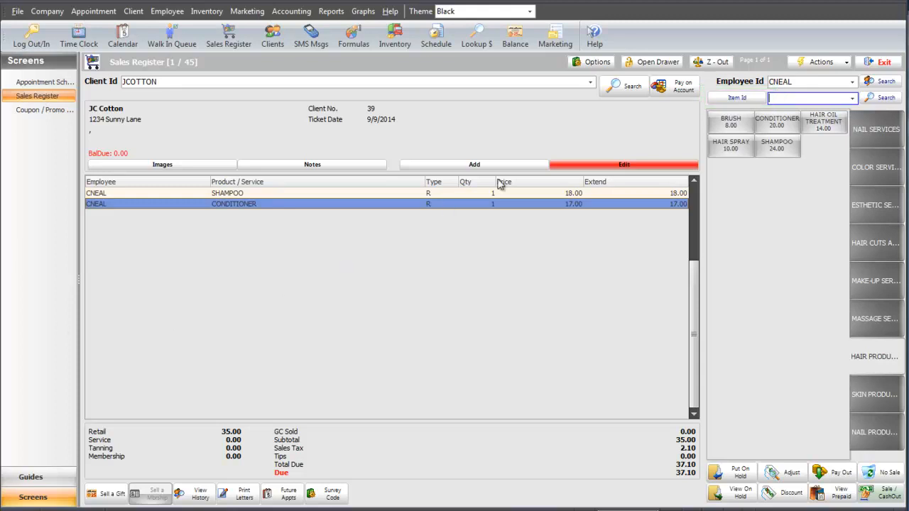
# Switch the item lookup to Barcode mode and return it to Item Id.
pyautogui.click(724, 100)
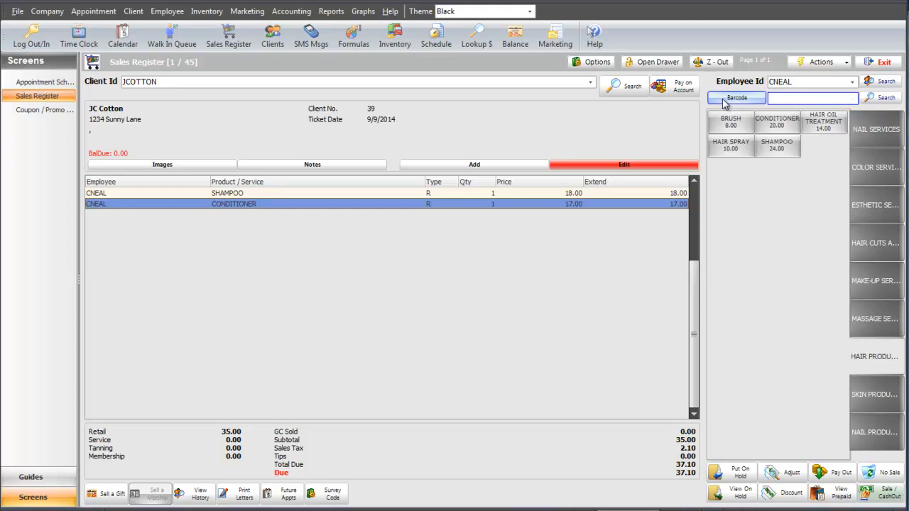
pyautogui.click(723, 101)
pyautogui.click(723, 101)
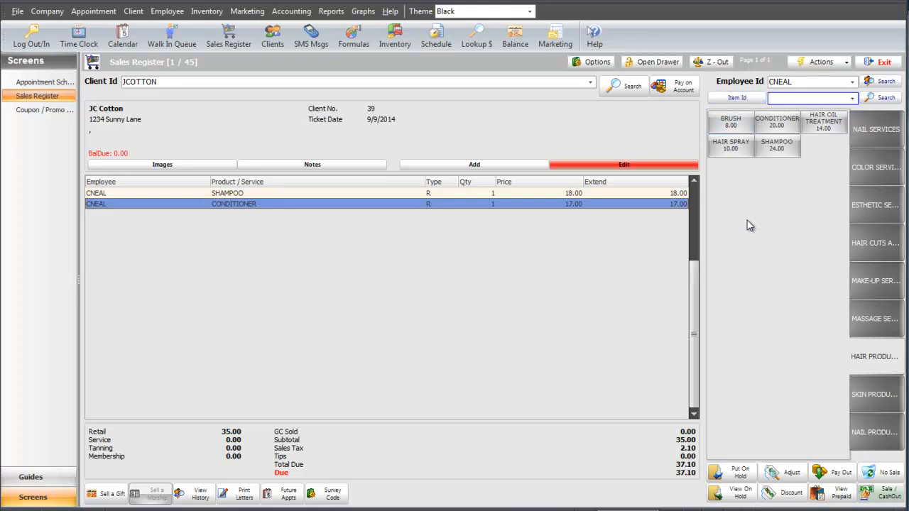
# Look up NAIL POLISH RED by item ID and add it to the ticket.
pyautogui.write('NAIL POLISH PURPLE')
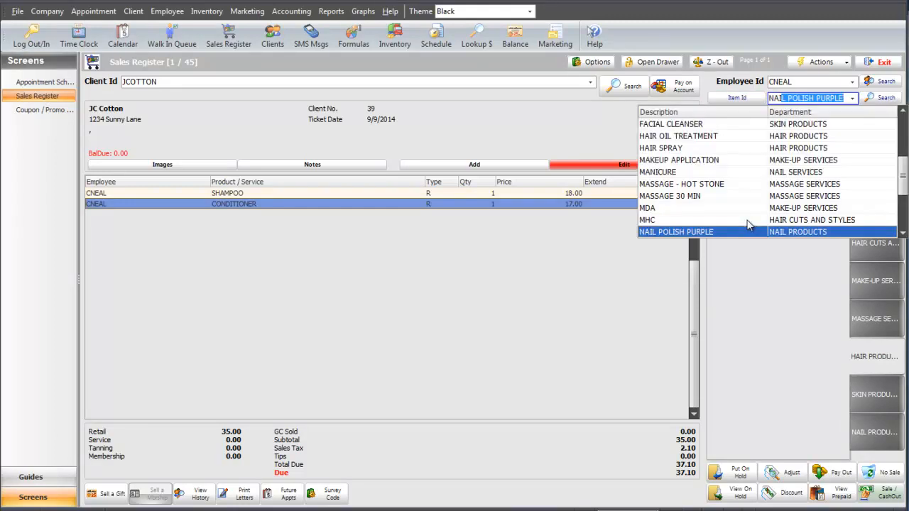
pyautogui.press('Down')
pyautogui.press('Return')
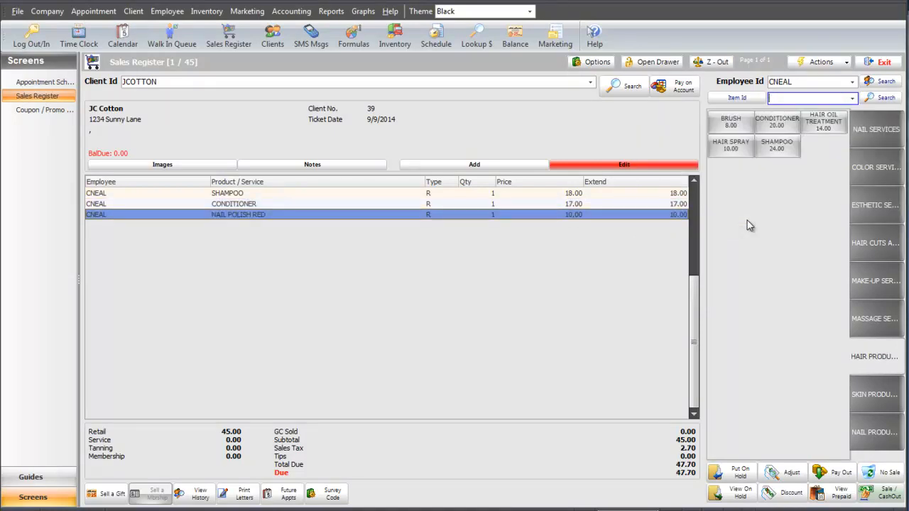
# Comp the NAIL POLISH RED line and include it in commissions.
pyautogui.doubleClick(497, 216)
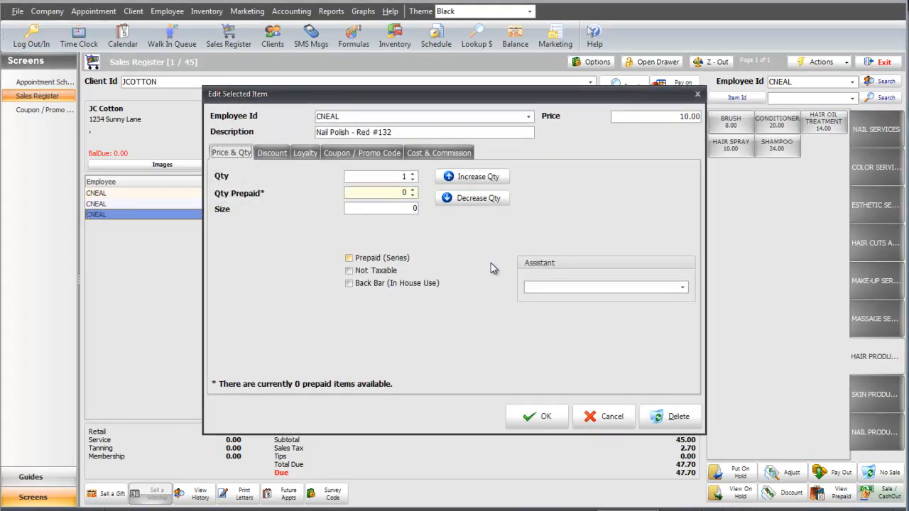
pyautogui.click(301, 156)
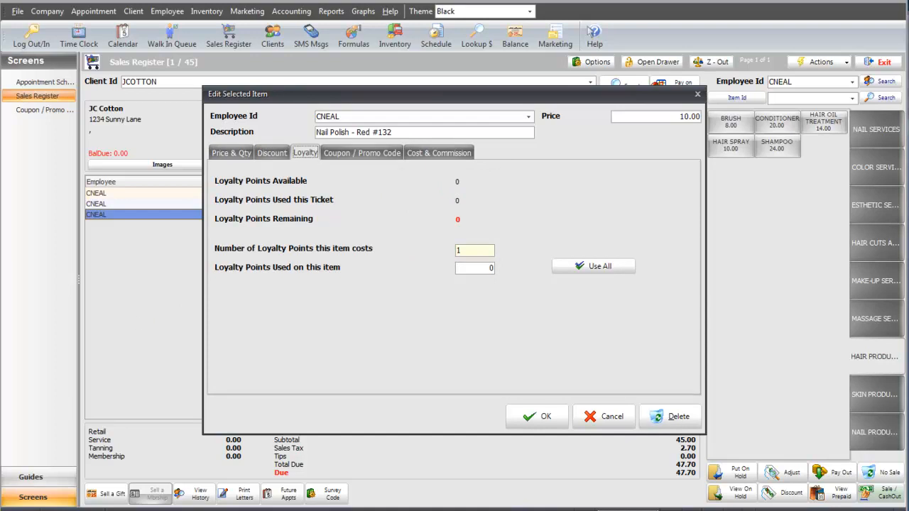
pyautogui.click(439, 153)
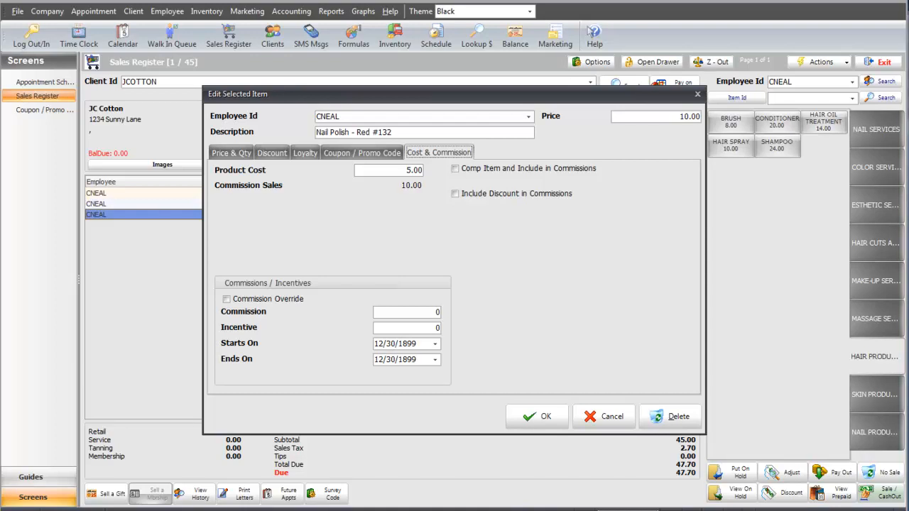
pyautogui.click(455, 168)
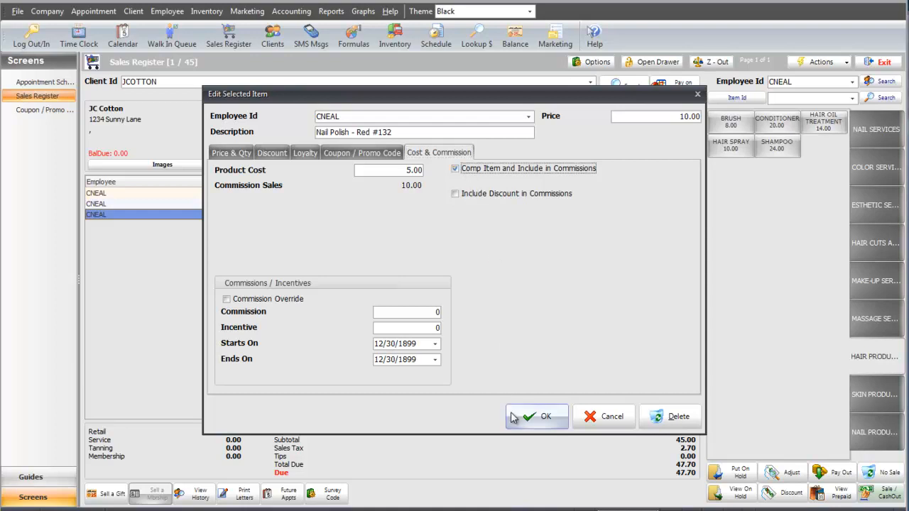
pyautogui.click(539, 417)
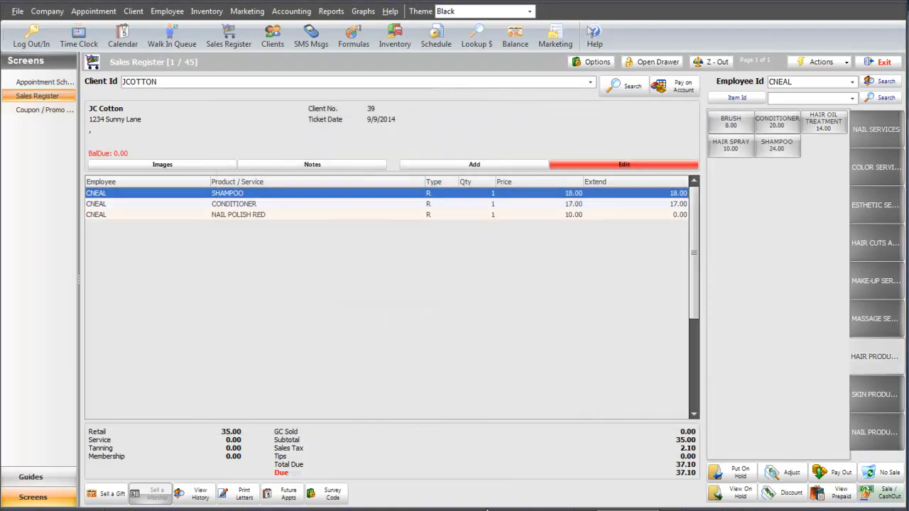
# Start a ticket for the first client ID matching D and add the MHC service under the second listed stylist.
pyautogui.write('DWALKER')
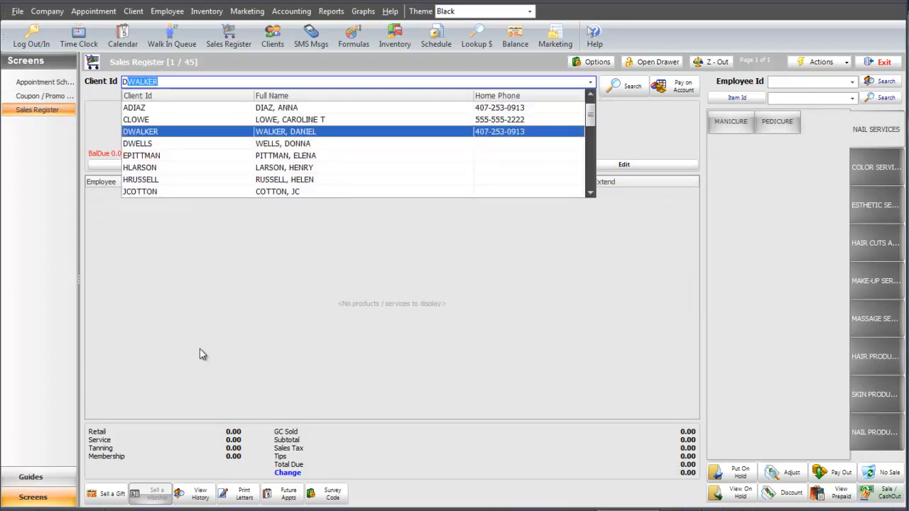
pyautogui.press('Return')
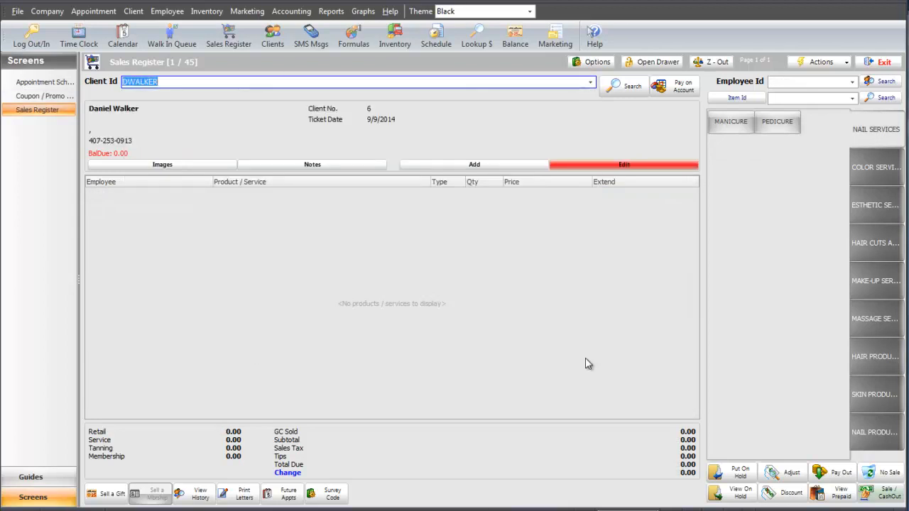
pyautogui.click(876, 249)
pyautogui.click(736, 135)
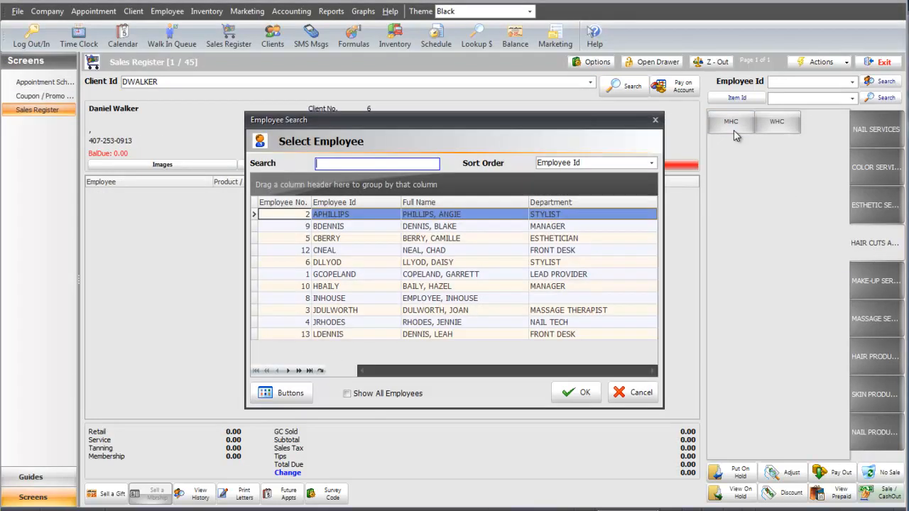
pyautogui.click(519, 263)
pyautogui.click(555, 390)
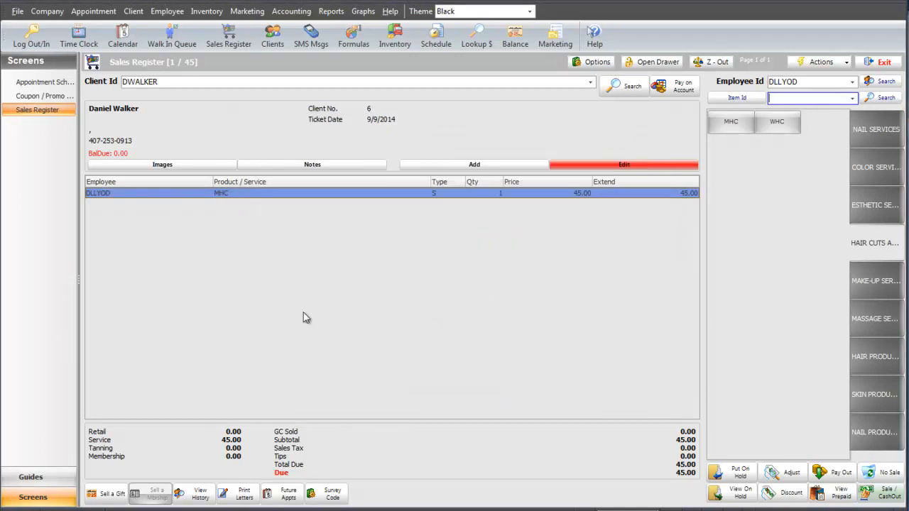
# Return the MHC service on the client's ticket.
pyautogui.rightClick(475, 199)
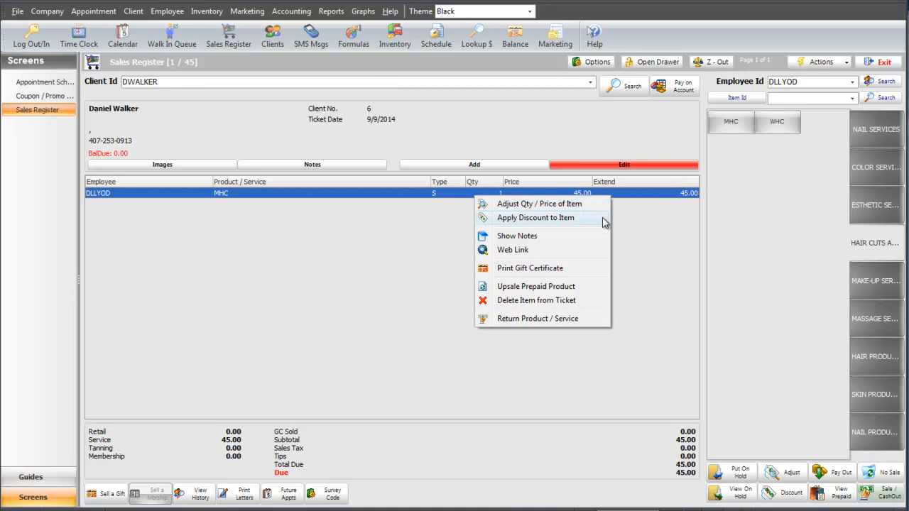
pyautogui.click(605, 319)
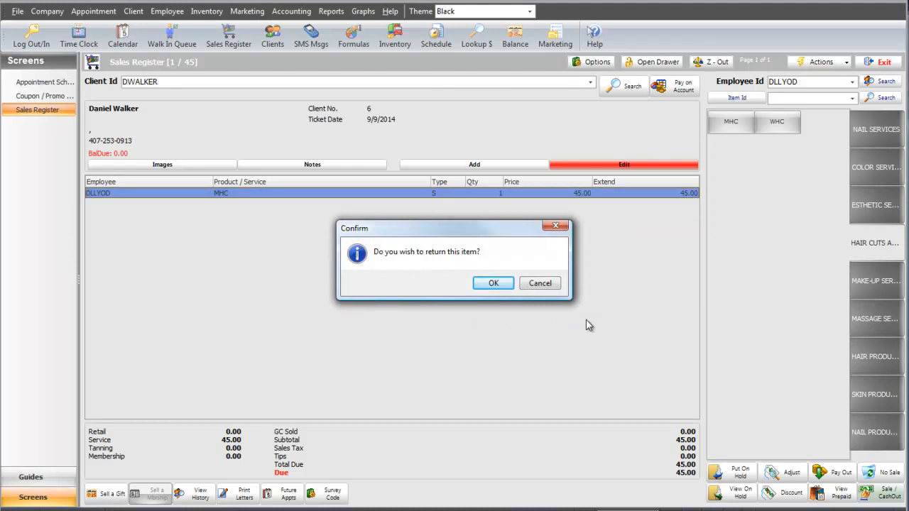
pyautogui.click(493, 283)
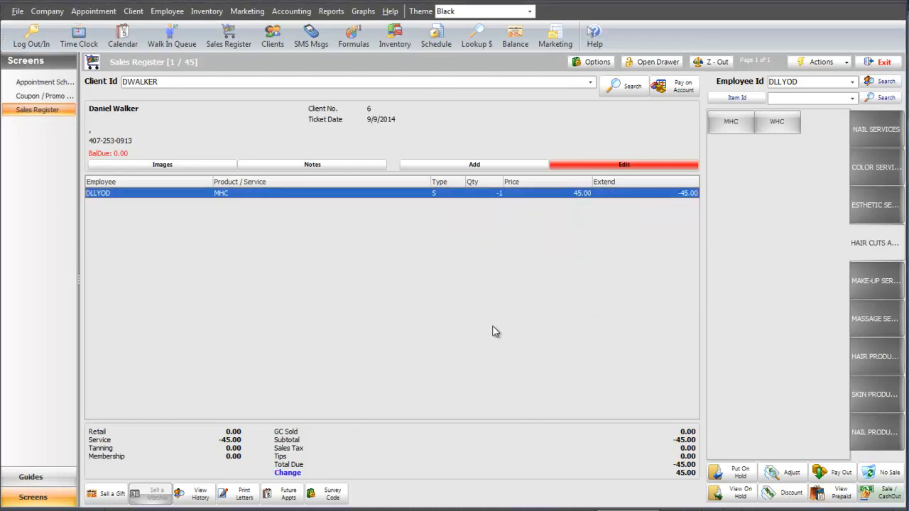
# Add SHAMPOO to the ticket, then return it with the product added back into inventory.
pyautogui.click(876, 356)
pyautogui.click(777, 154)
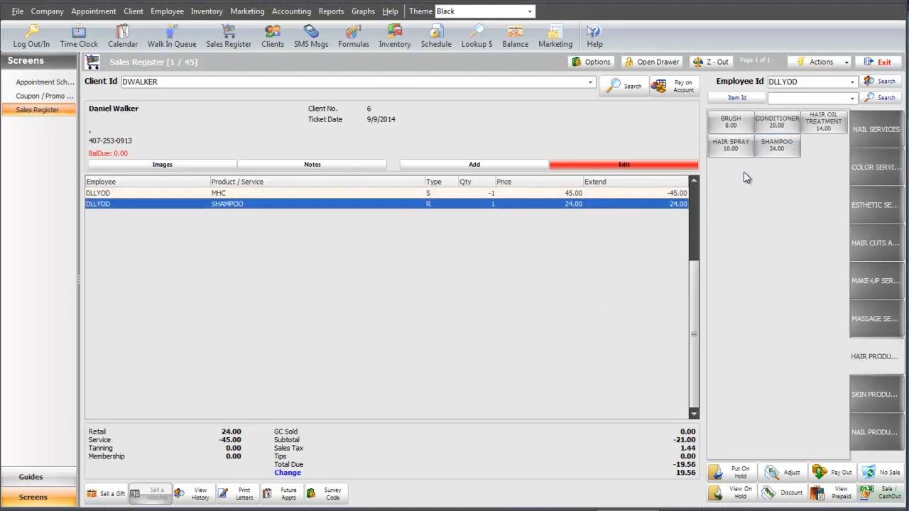
pyautogui.rightClick(645, 206)
pyautogui.click(684, 332)
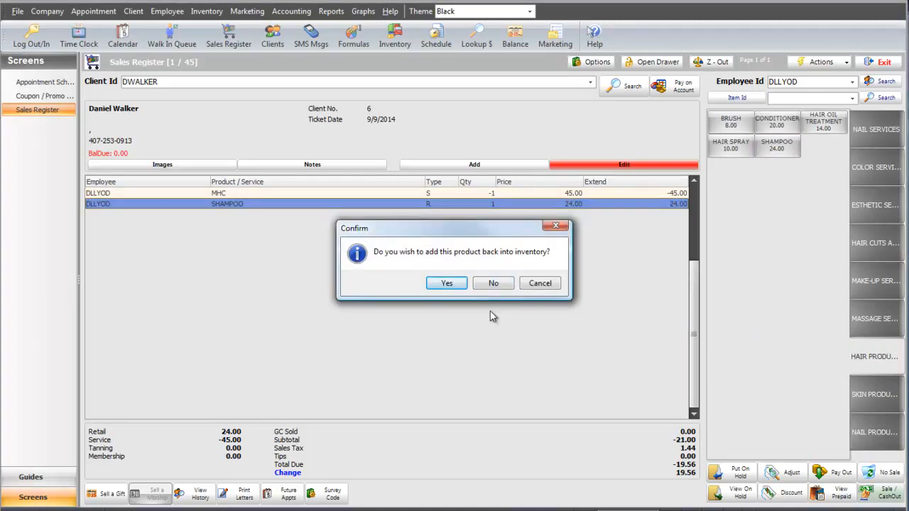
pyautogui.click(447, 284)
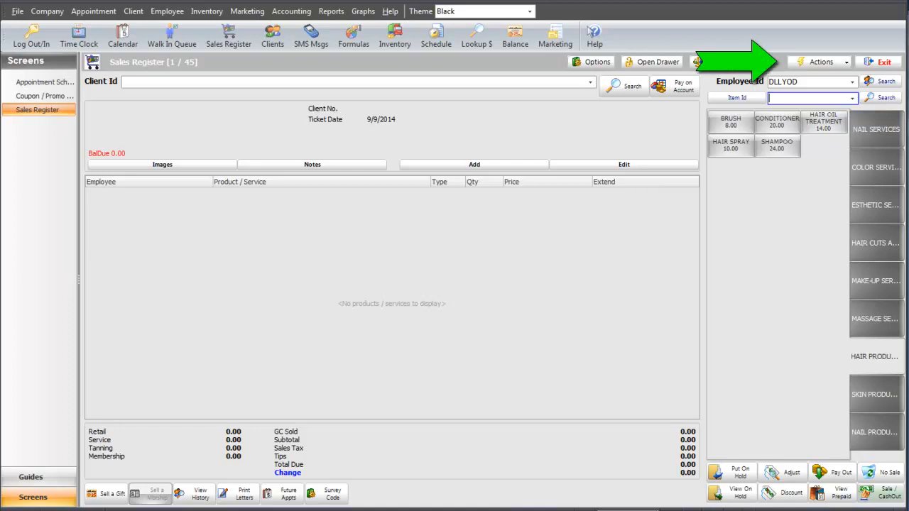
# Recall the 50.00 ticket dated 8/15/2014 into the sales register.
pyautogui.click(847, 64)
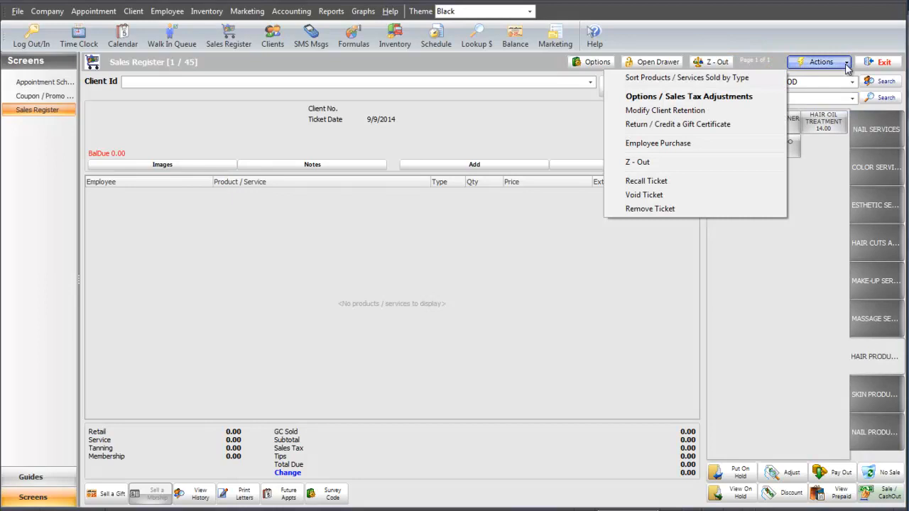
pyautogui.click(709, 183)
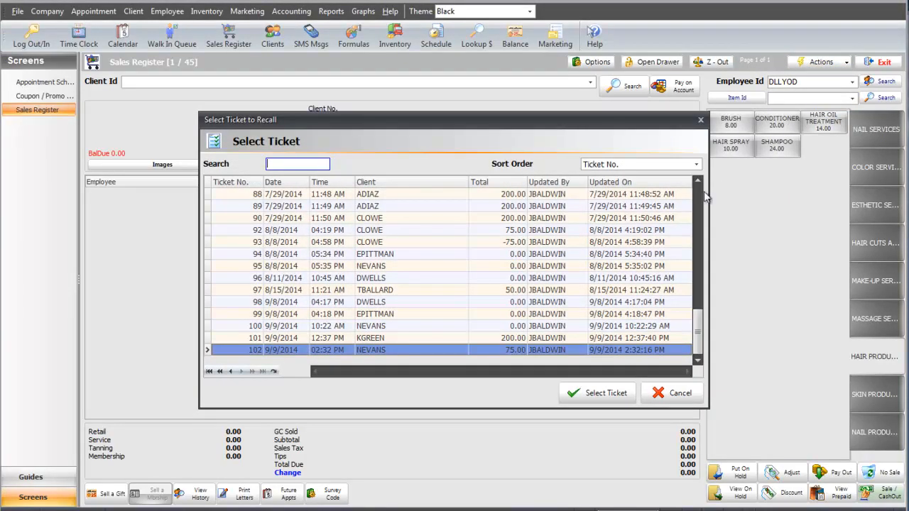
pyautogui.click(509, 292)
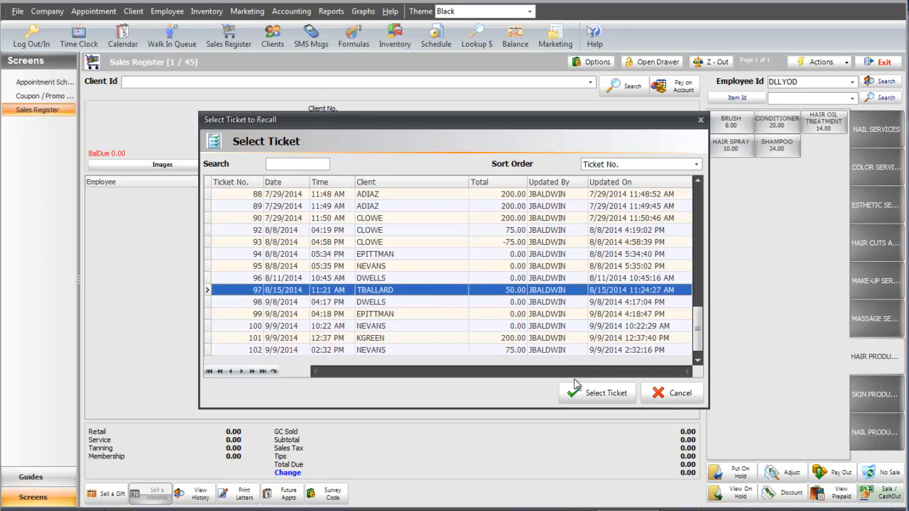
pyautogui.click(597, 393)
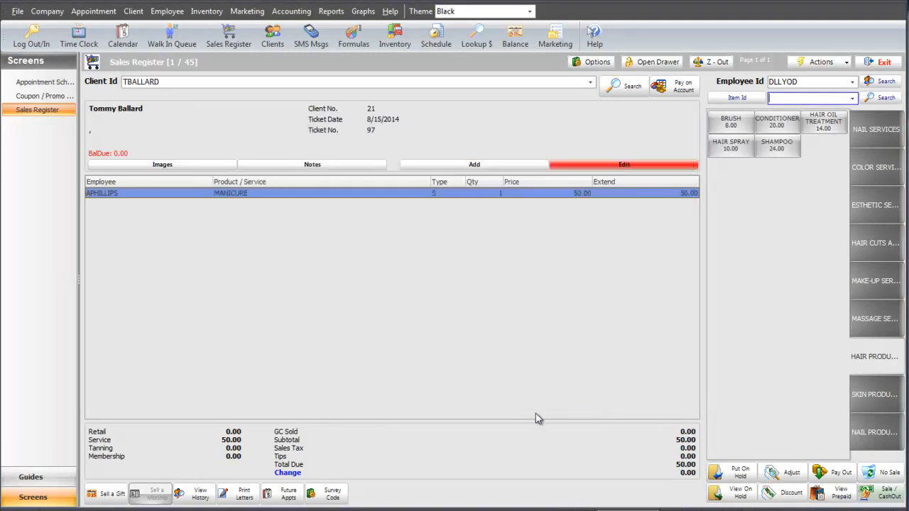
# Reassign the recalled ticket's MANICURE line to the nail tech and cash out the ticket.
pyautogui.doubleClick(435, 203)
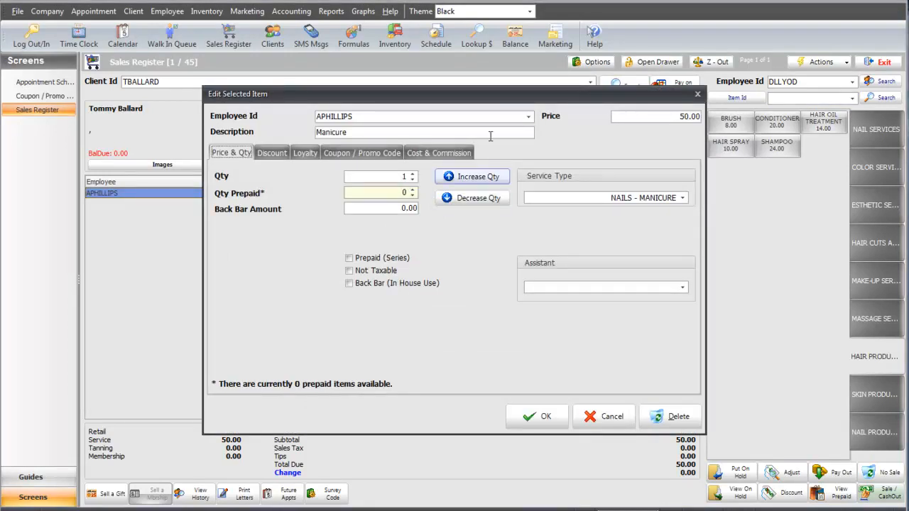
pyautogui.click(529, 116)
pyautogui.scroll(-1, 533, 125)
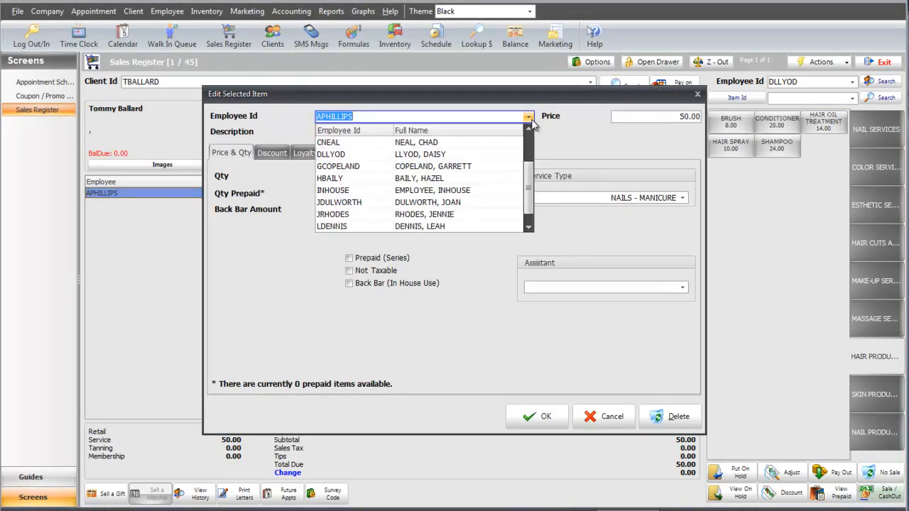
pyautogui.click(498, 215)
pyautogui.click(529, 415)
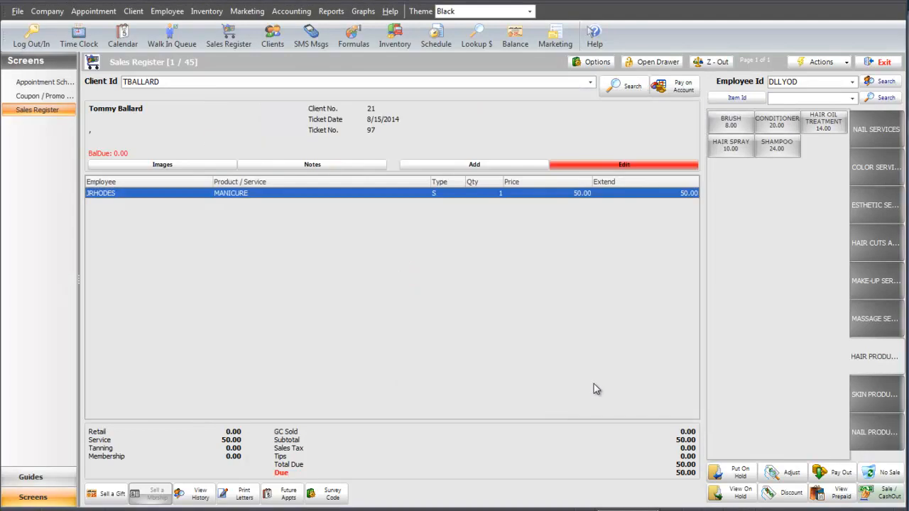
pyautogui.click(881, 493)
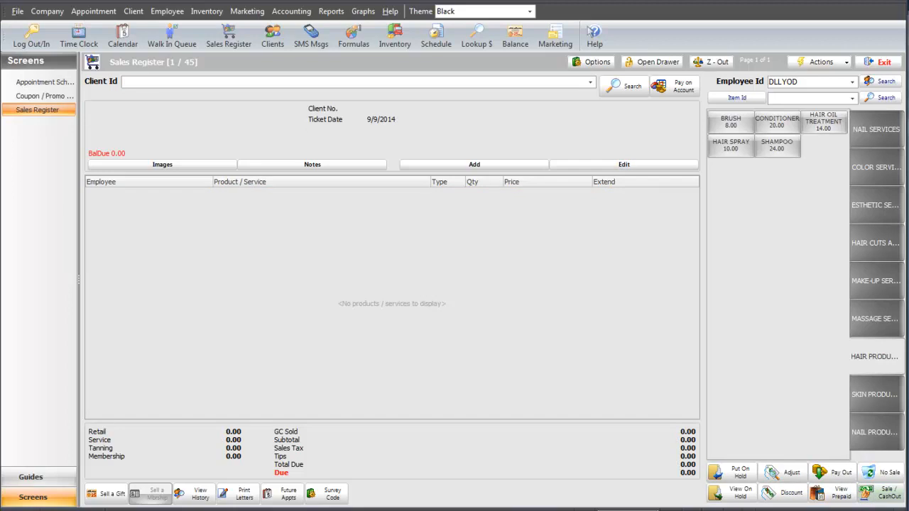
# Void the 75.00 ticket from 8/8/2014 at 04:19 PM and cash out the reversal.
pyautogui.click(848, 63)
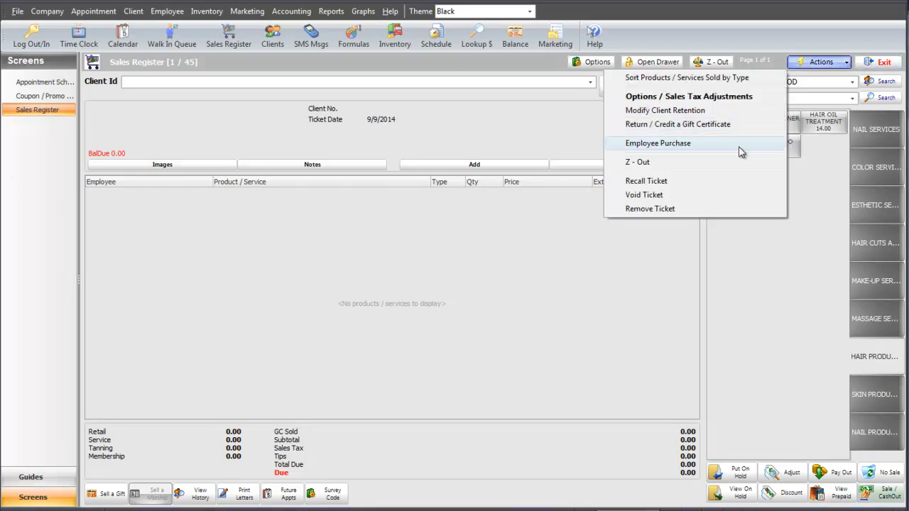
pyautogui.click(729, 195)
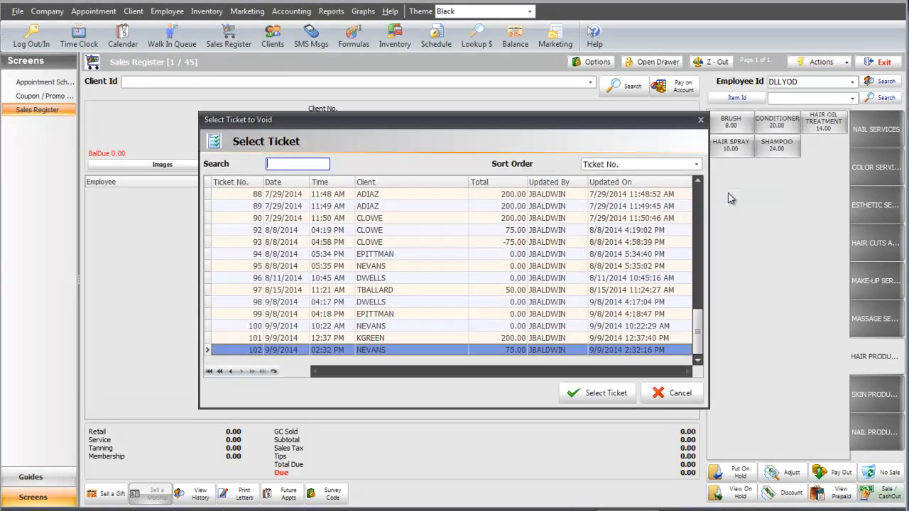
pyautogui.click(568, 233)
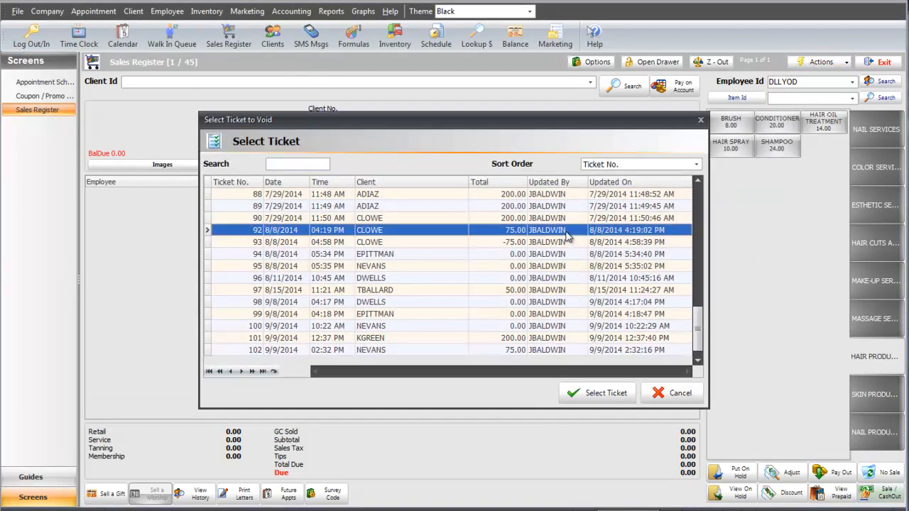
pyautogui.click(598, 389)
pyautogui.click(497, 282)
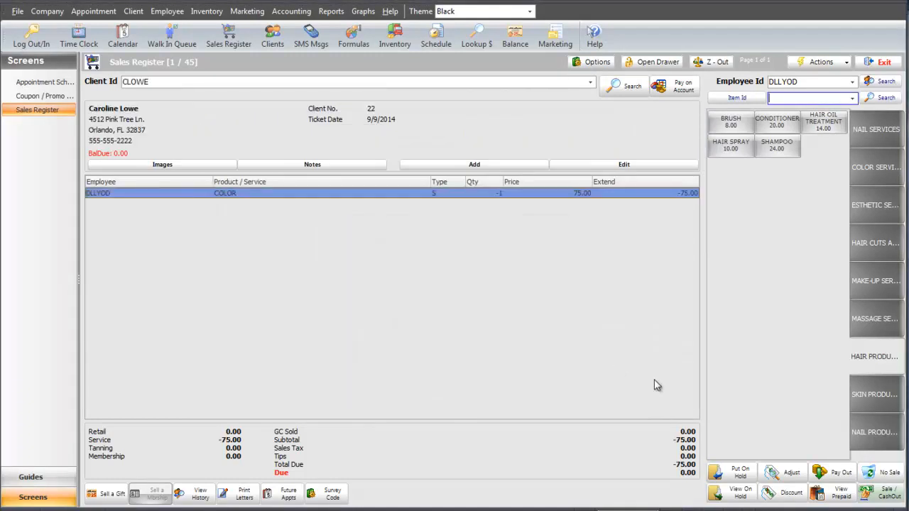
pyautogui.click(888, 493)
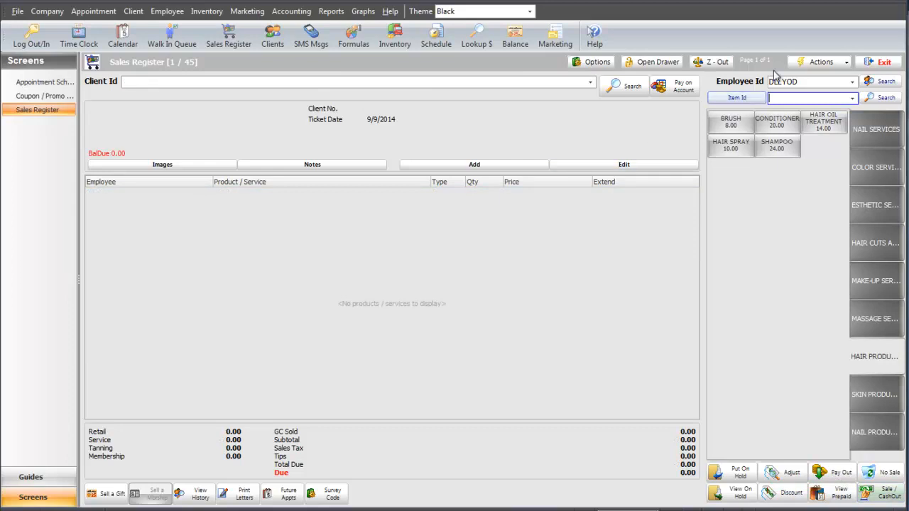
# Remove the 75.00 ticket from 9/9/2014 at 02:32 PM.
pyautogui.click(805, 63)
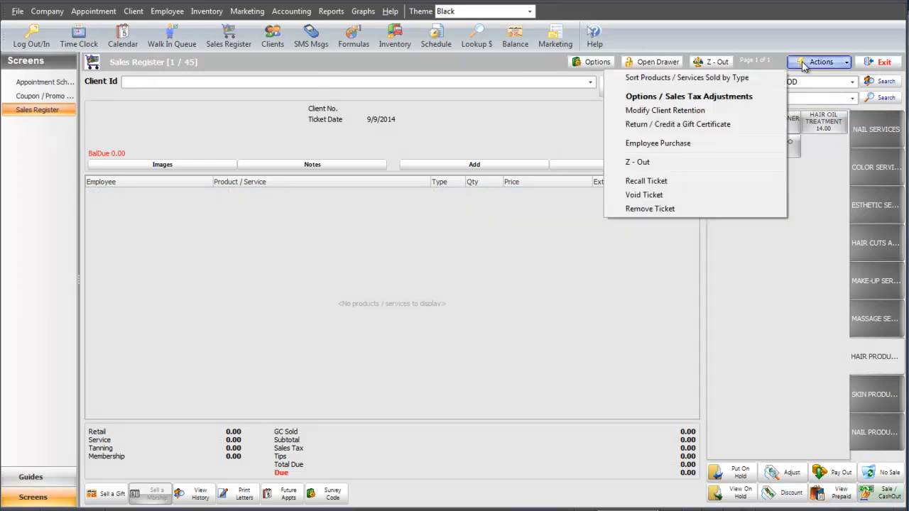
pyautogui.click(726, 210)
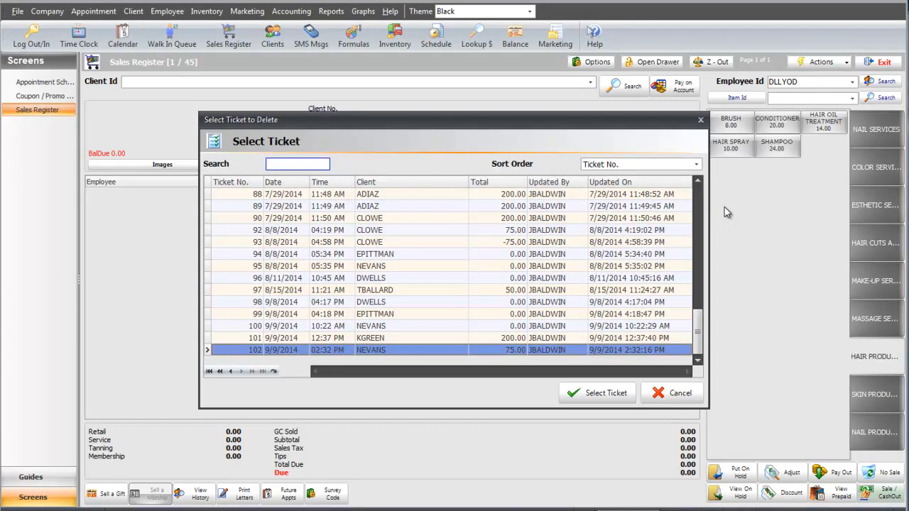
pyautogui.click(463, 352)
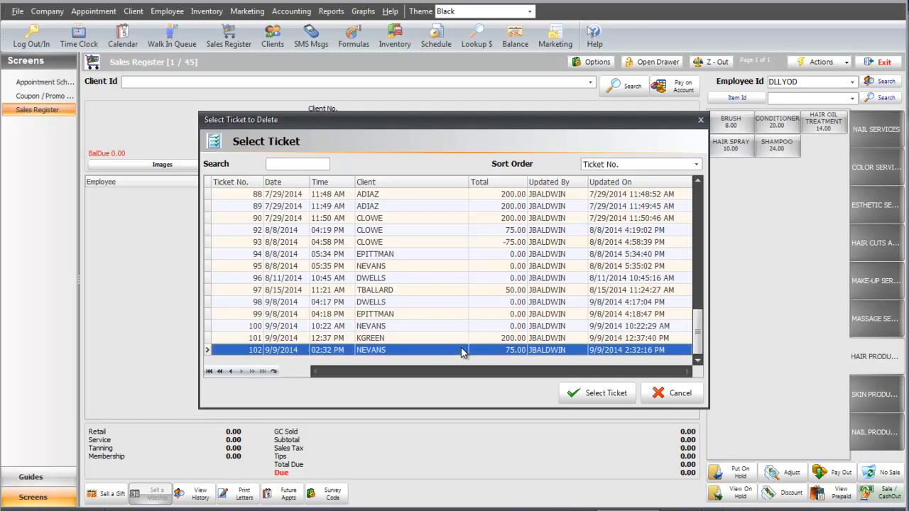
pyautogui.click(590, 392)
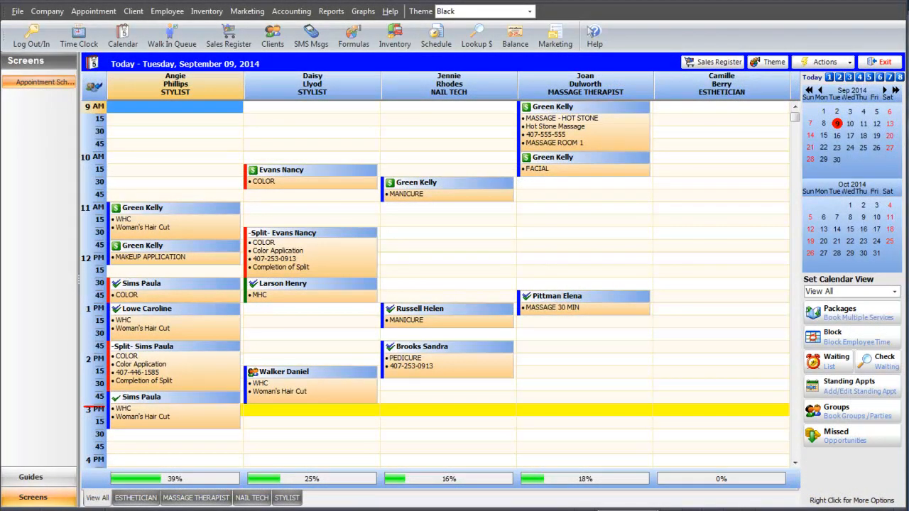
# Bring the nail tech's 1 PM MANICURE appointment from the calendar into the sales register.
pyautogui.click(447, 322)
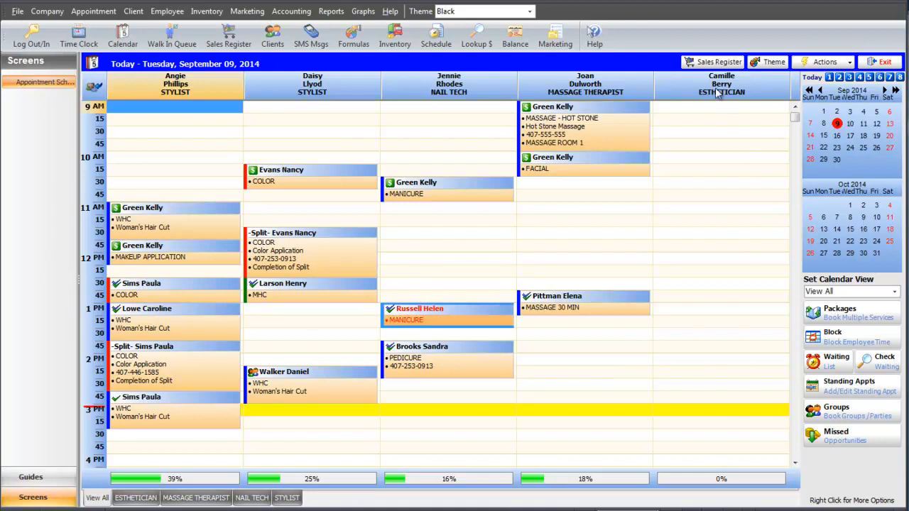
pyautogui.click(710, 63)
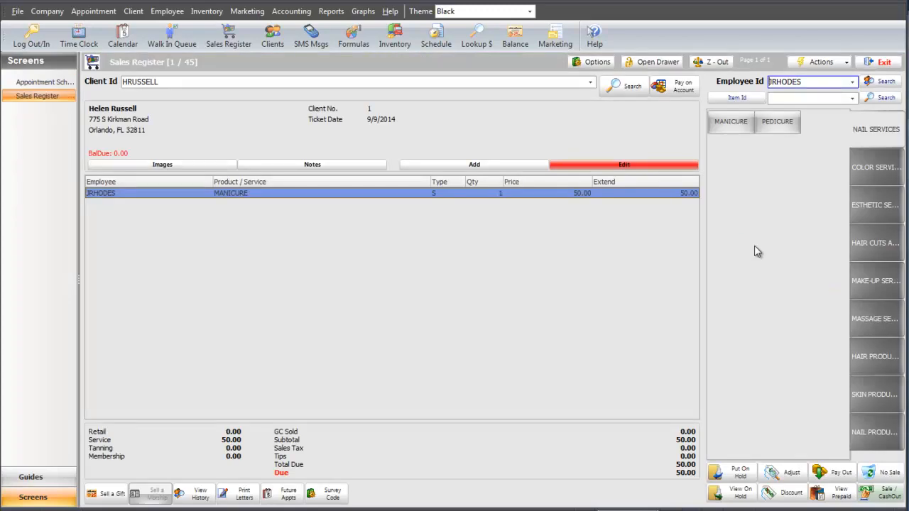
# Add the massage therapist's 12:45 PM MASSAGE 30 MIN appointment to the existing MANICURE ticket and cash out the combined sale.
pyautogui.click(39, 83)
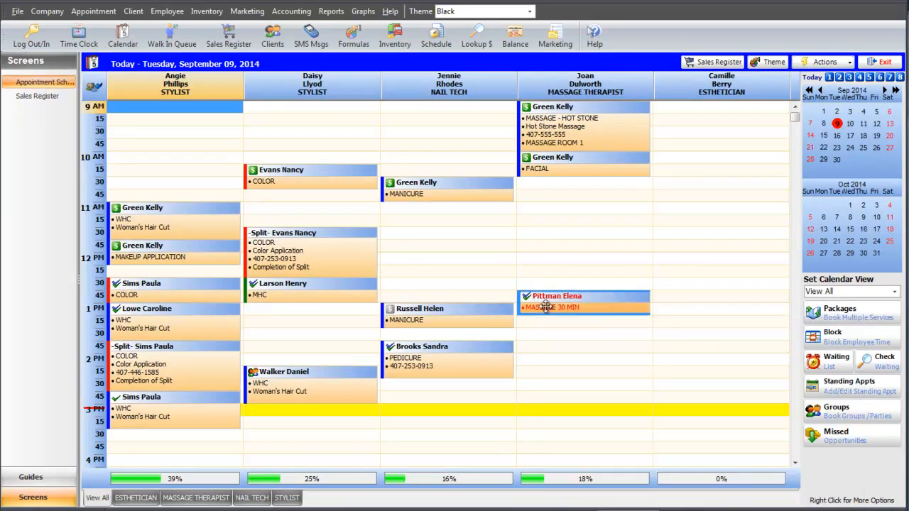
pyautogui.moveTo(545, 306)
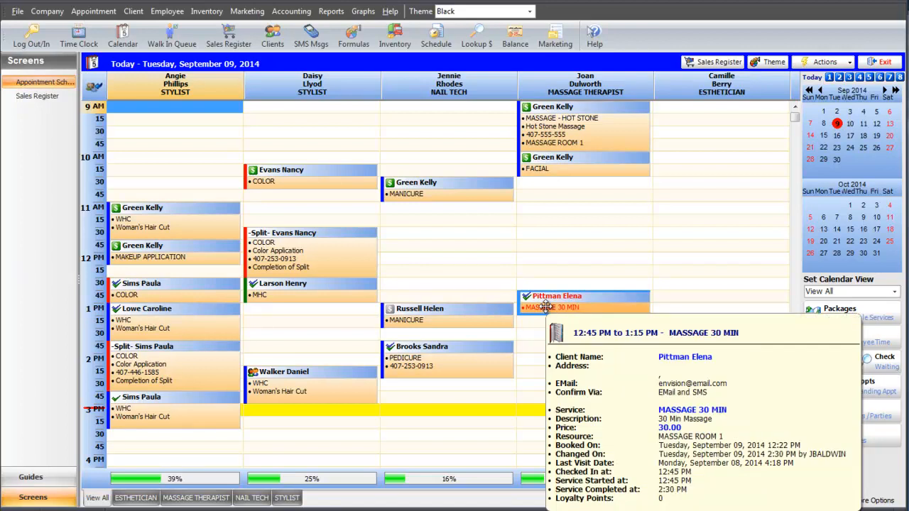
pyautogui.click(706, 62)
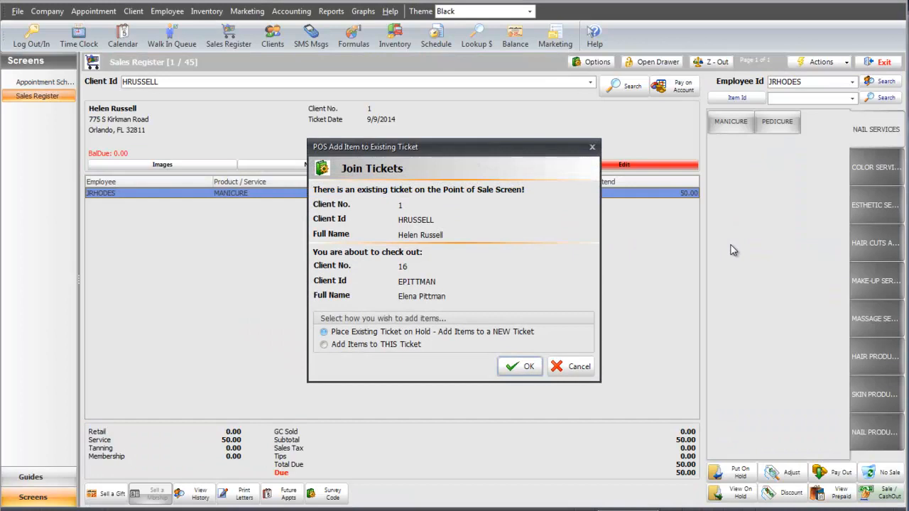
pyautogui.click(422, 347)
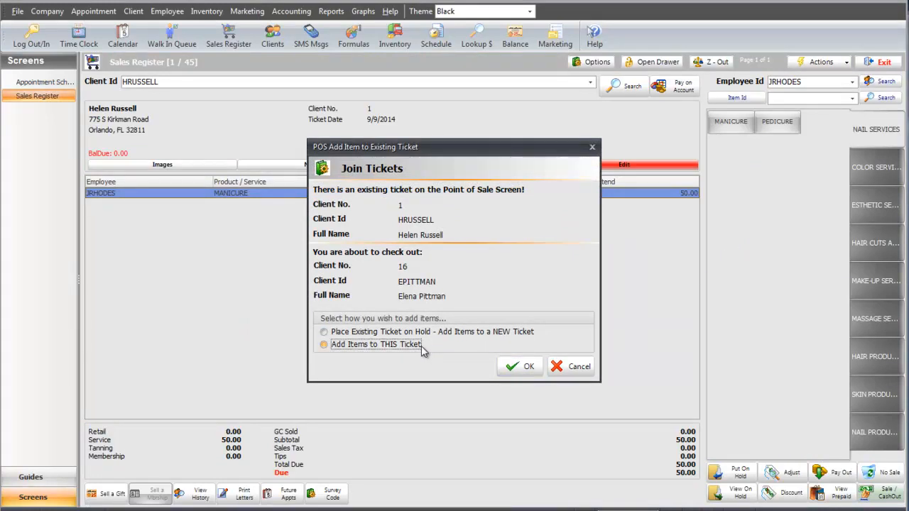
pyautogui.click(521, 366)
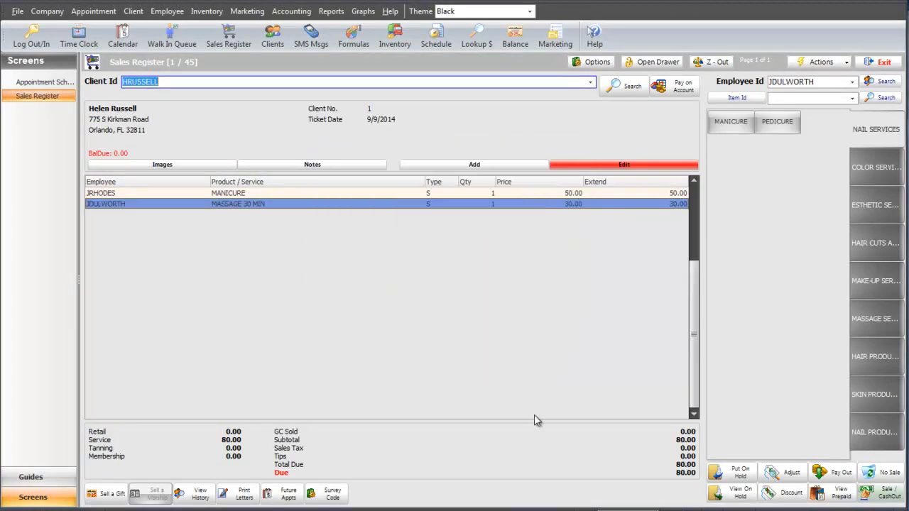
pyautogui.click(894, 502)
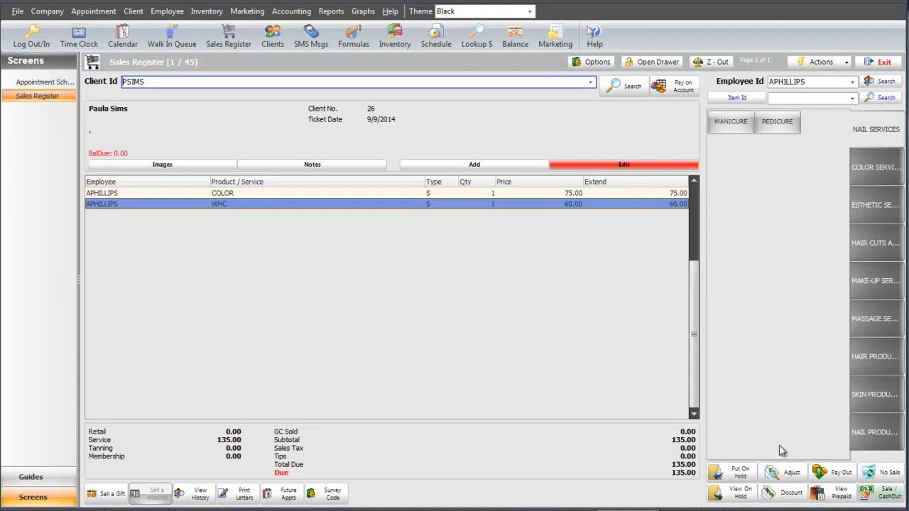
# Place the COLOR and WHC ticket on hold and bring it back into the register from the held tickets.
pyautogui.click(741, 473)
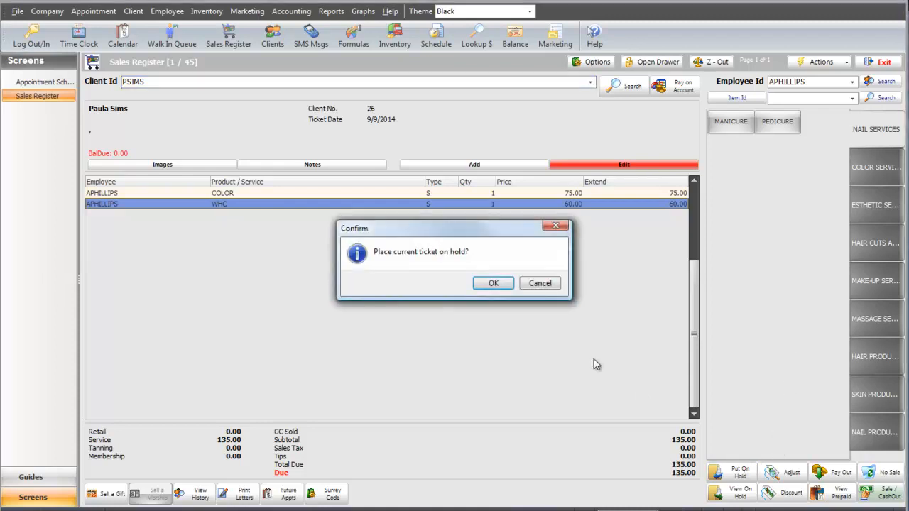
pyautogui.click(497, 283)
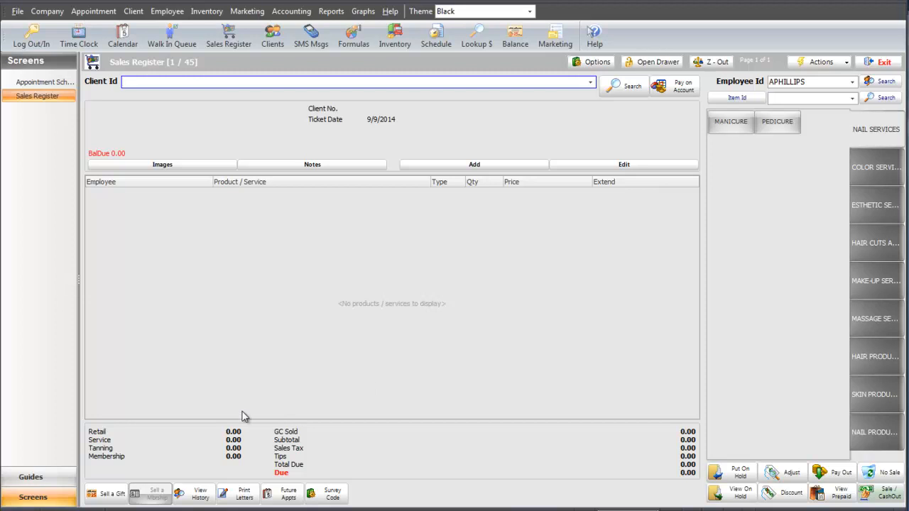
pyautogui.click(741, 492)
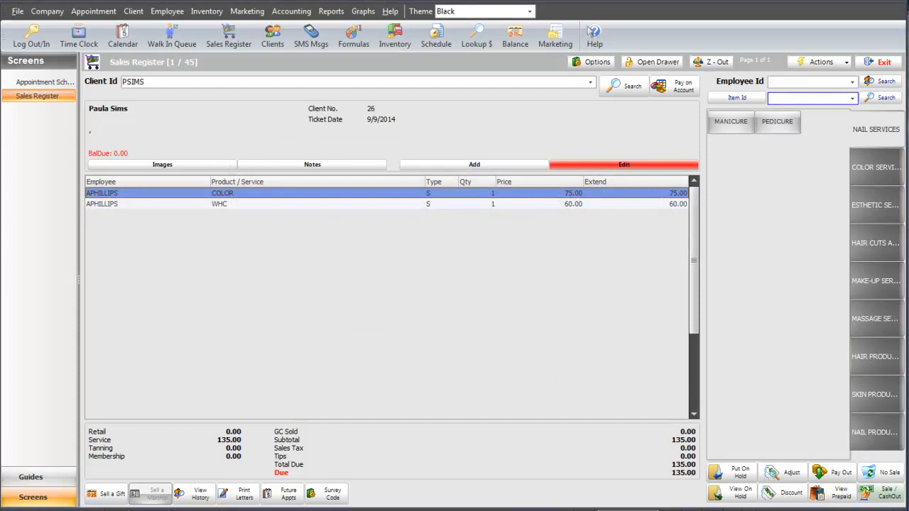
# While checking out the COLOR and PEDICURE ticket, prebook the client's COLOR appointment with the second stylist for 9/16/2014 at 11:45 AM.
pyautogui.click(290, 495)
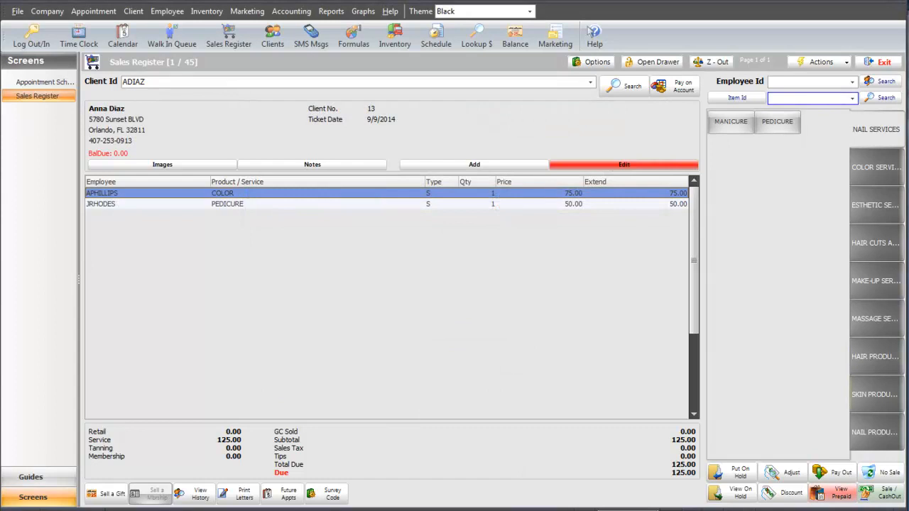
pyautogui.click(881, 495)
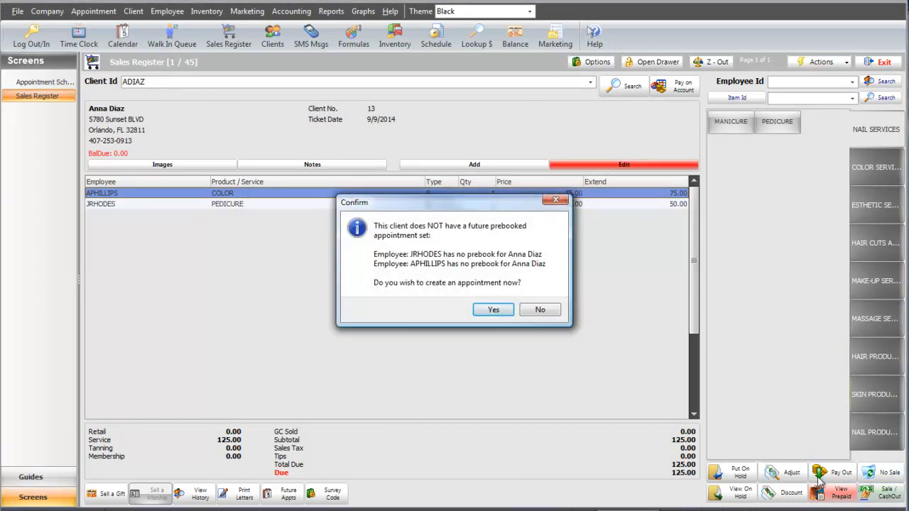
pyautogui.click(486, 313)
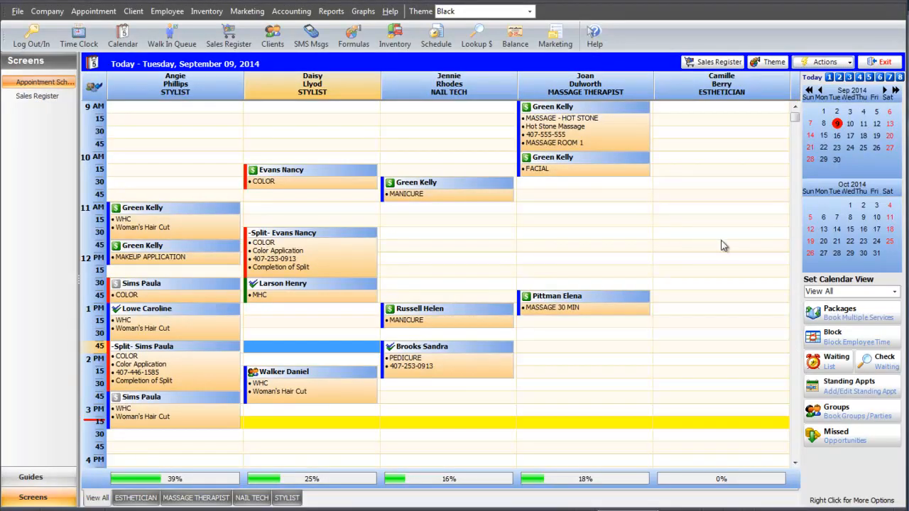
pyautogui.click(836, 136)
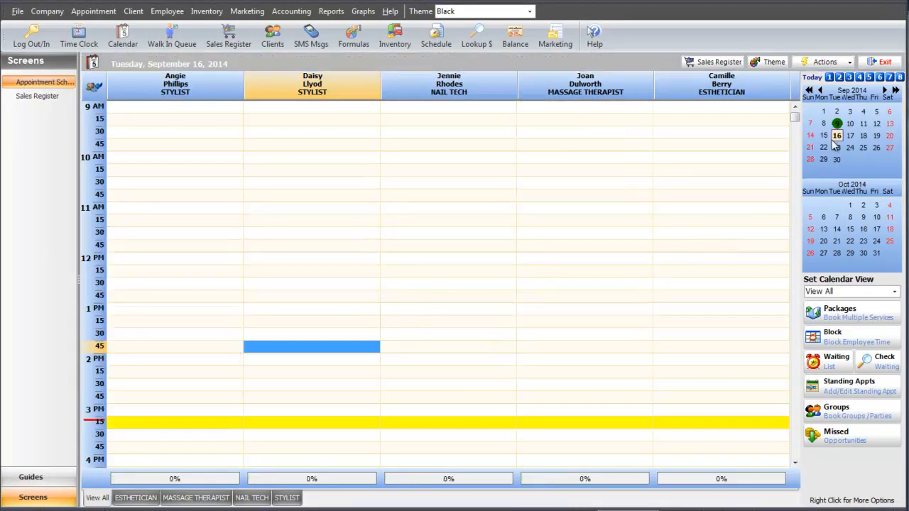
pyautogui.doubleClick(322, 247)
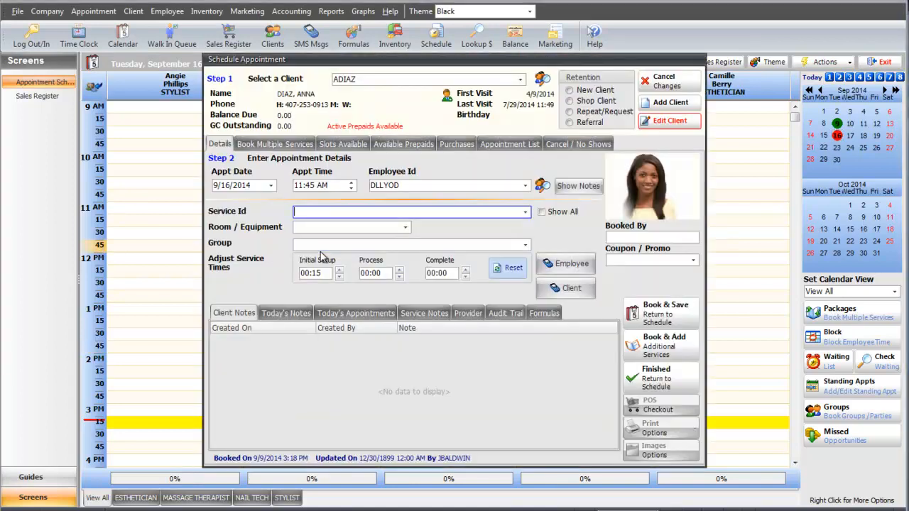
pyautogui.write('COLOR')
pyautogui.press('Return')
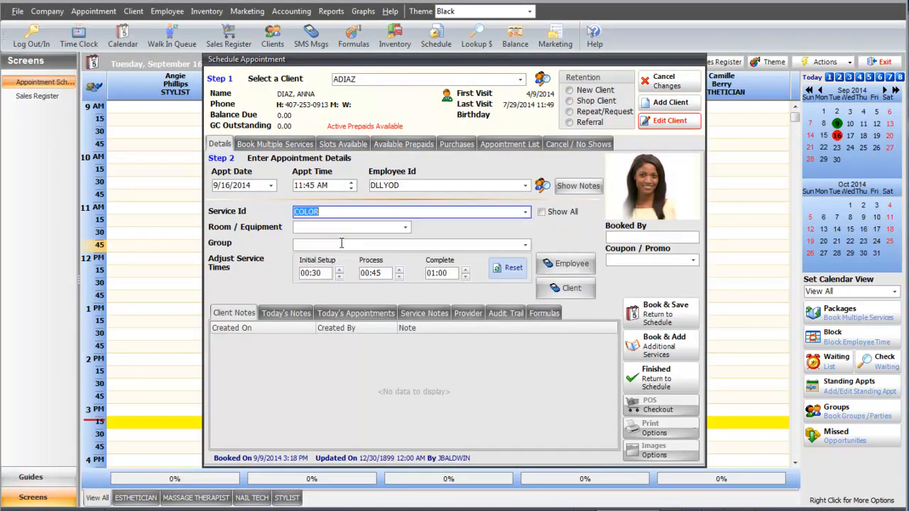
pyautogui.press('Return')
pyautogui.click(56, 95)
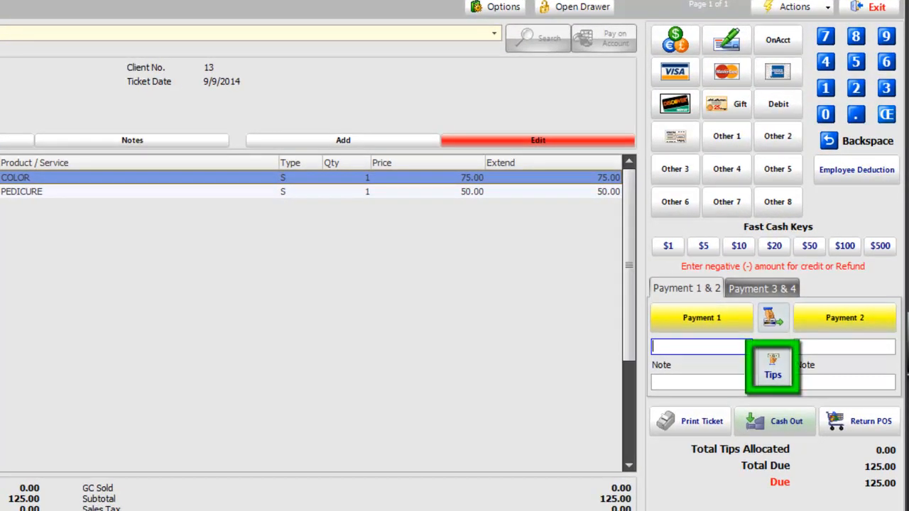
# Add a total tip of 20.00 to the COLOR and PEDICURE ticket, split evenly between the employees.
pyautogui.click(759, 368)
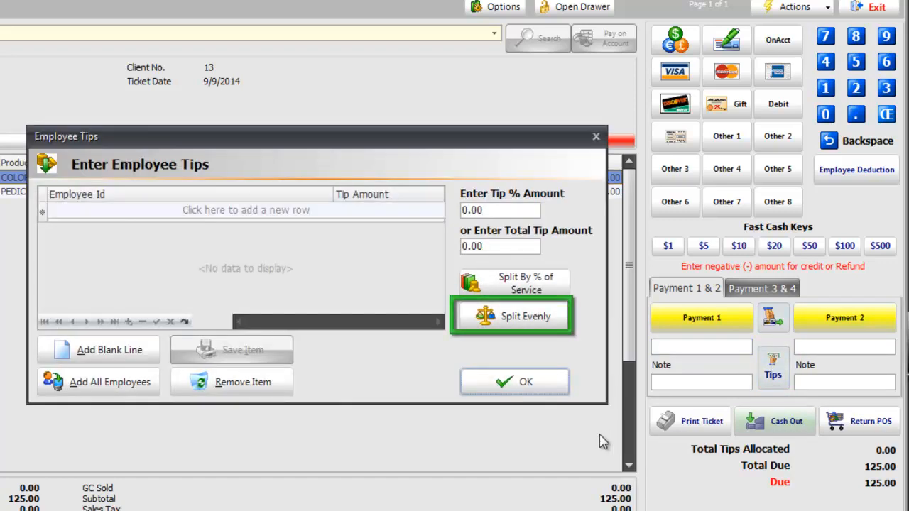
pyautogui.moveTo(526, 245); pyautogui.dragTo(416, 246)
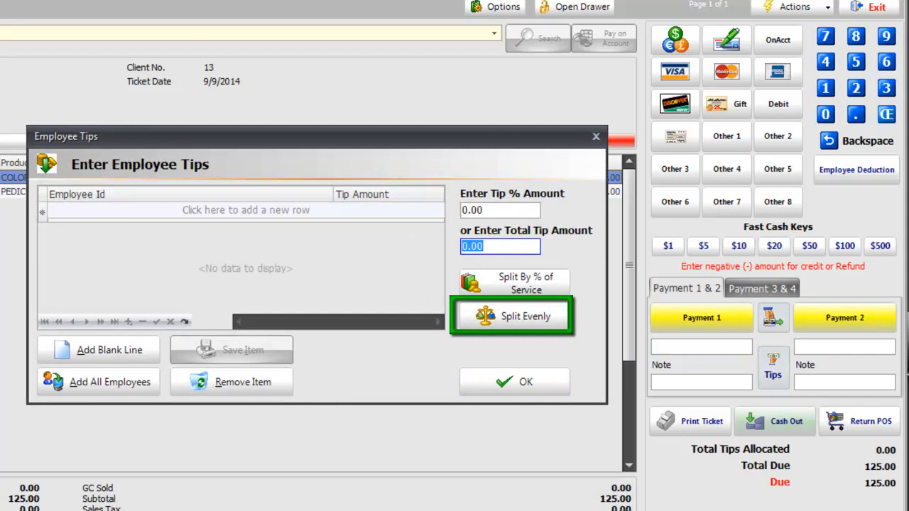
pyautogui.write('20')
pyautogui.click(476, 326)
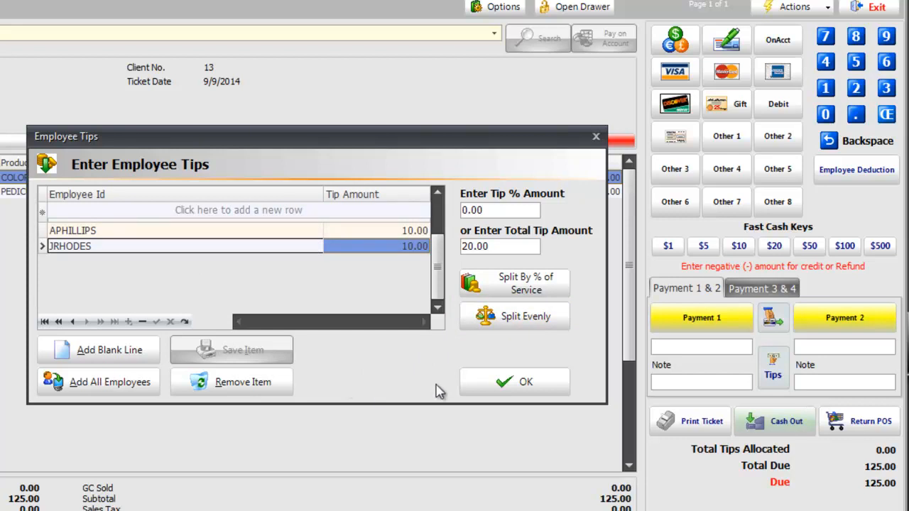
pyautogui.click(486, 382)
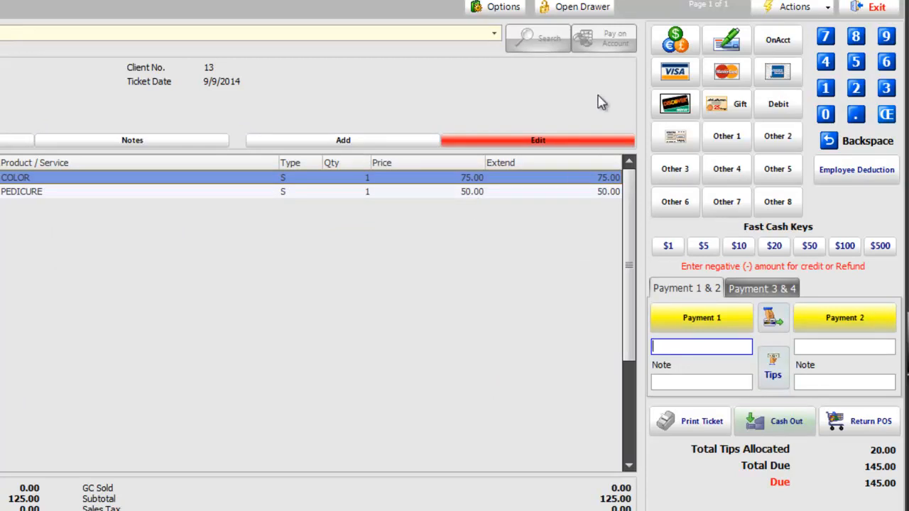
# Set the first payment on the ticket to 100.00 by Visa.
pyautogui.click(675, 71)
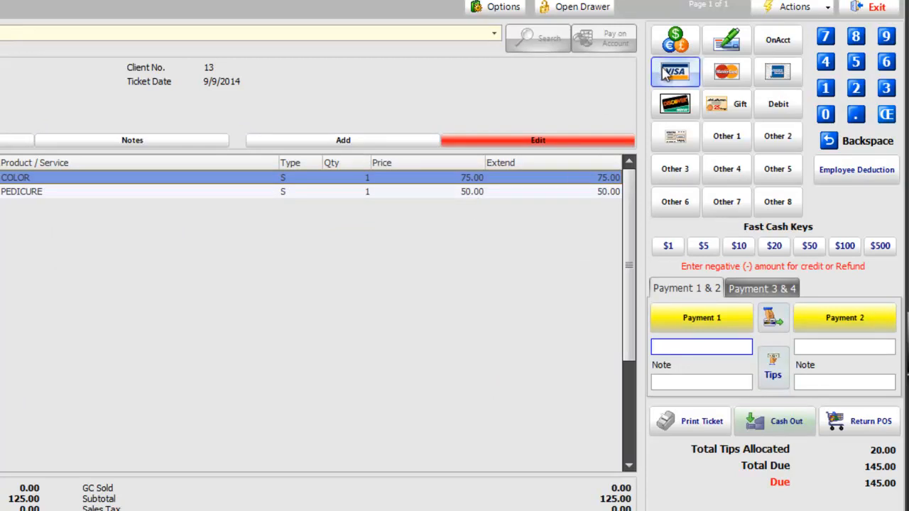
pyautogui.click(715, 346)
pyautogui.moveTo(715, 346); pyautogui.dragTo(655, 346)
pyautogui.write('00.00')
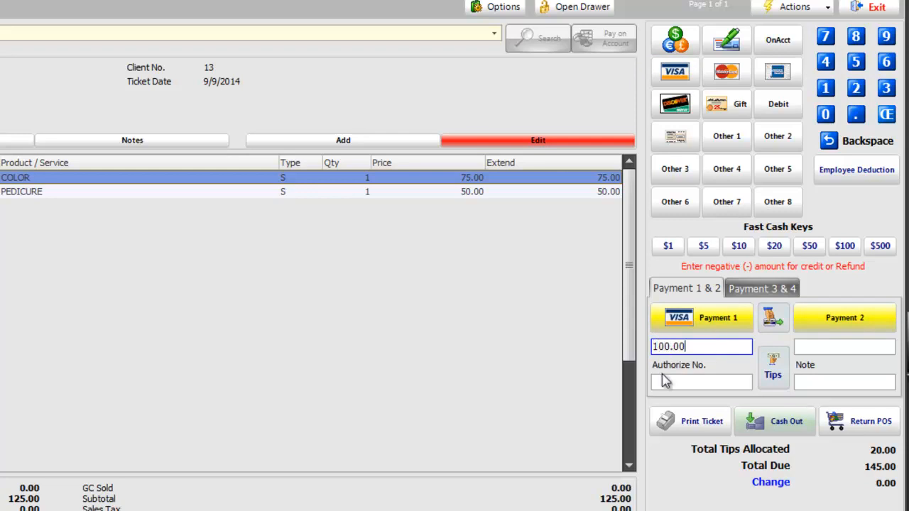
# Enter 45.00 in cash as the second payment and cash out the ticket without printing a receipt.
pyautogui.click(883, 324)
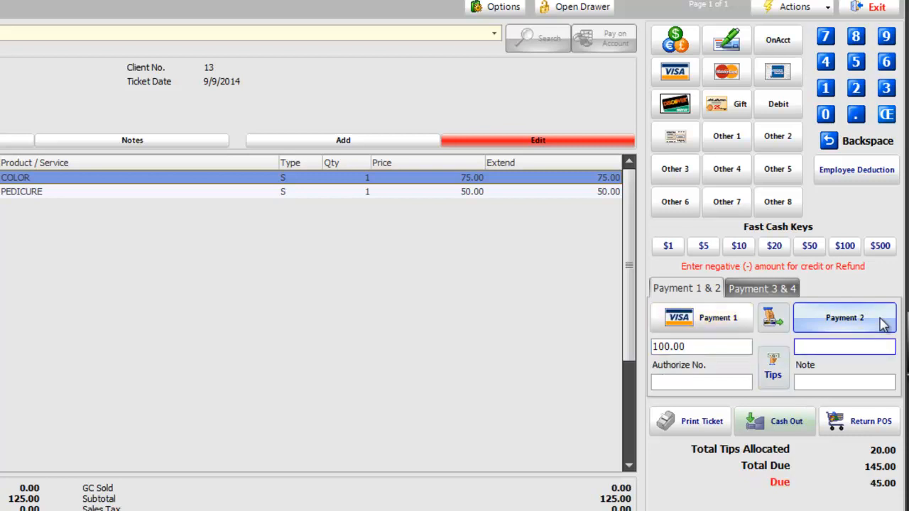
pyautogui.click(673, 40)
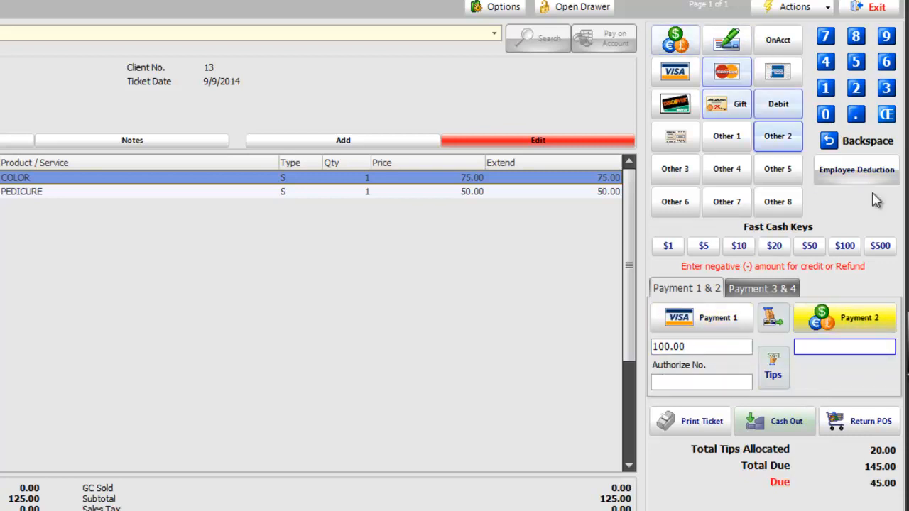
pyautogui.write('45.00')
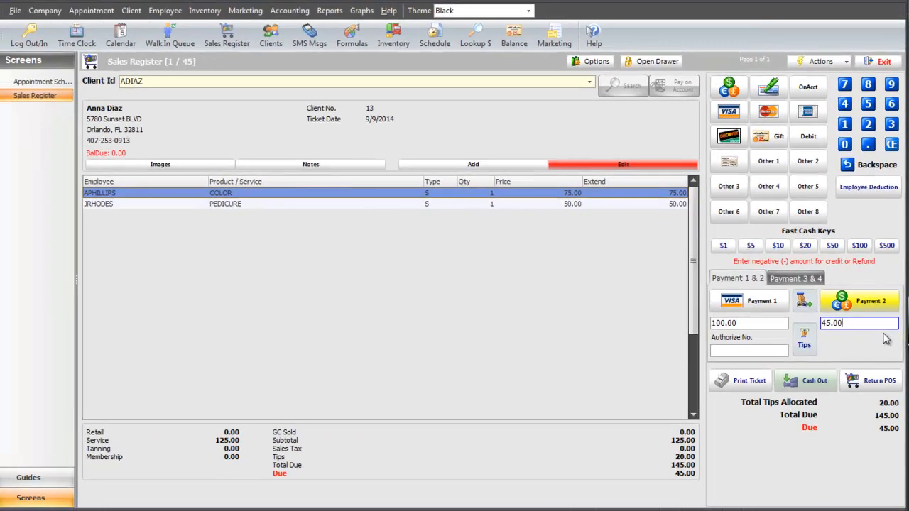
pyautogui.click(779, 390)
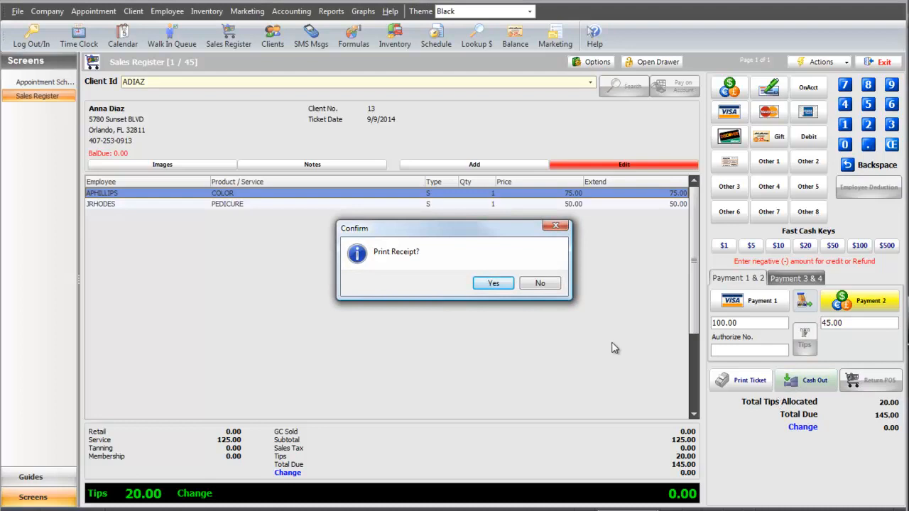
pyautogui.click(556, 284)
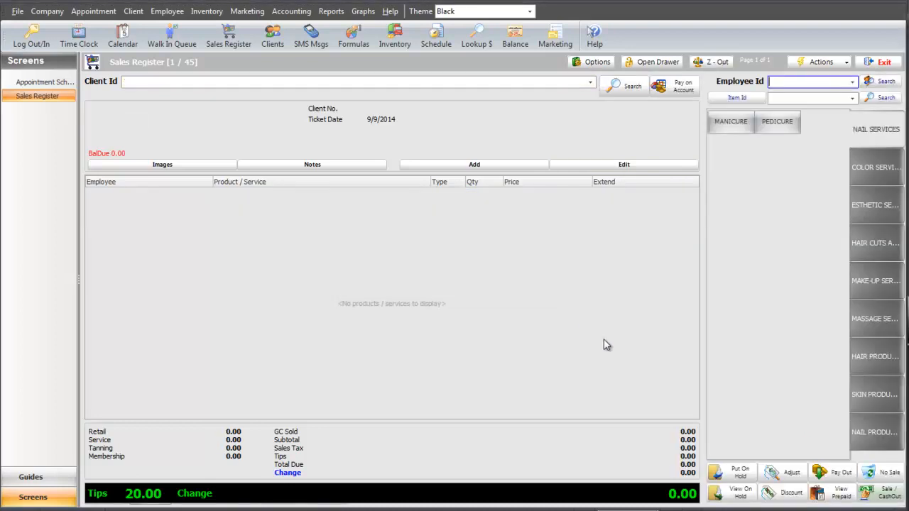